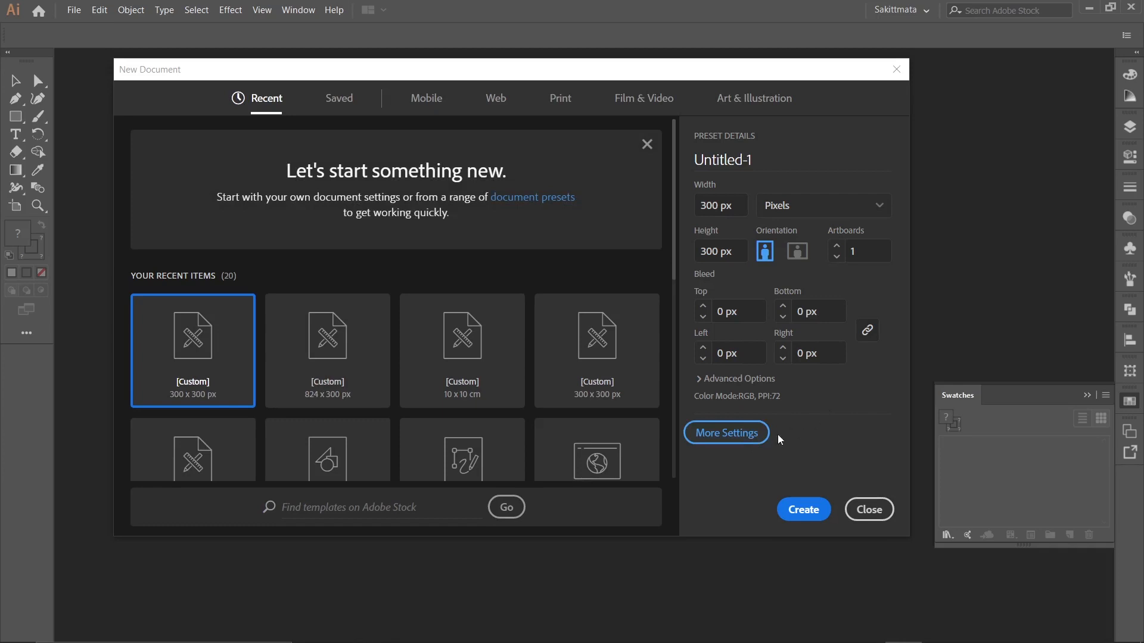
Create a new 300 x 300 px document with one artboard in RGB colour mode.
{"action": "left_click", "coordinate": [747, 445]}
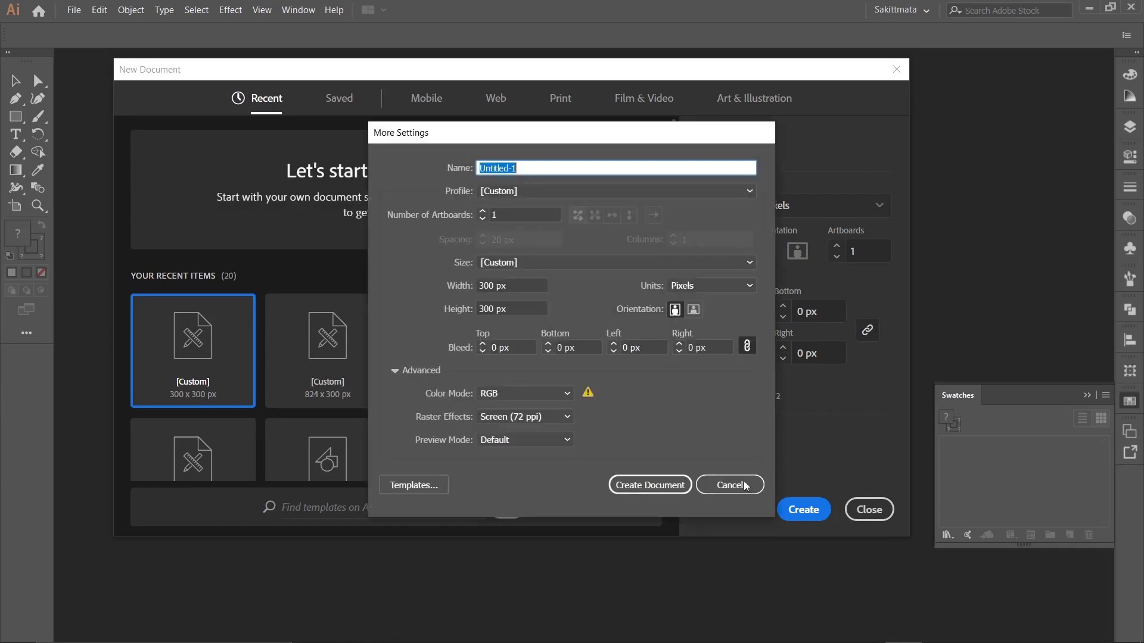
{"action": "left_click", "coordinate": [664, 491]}
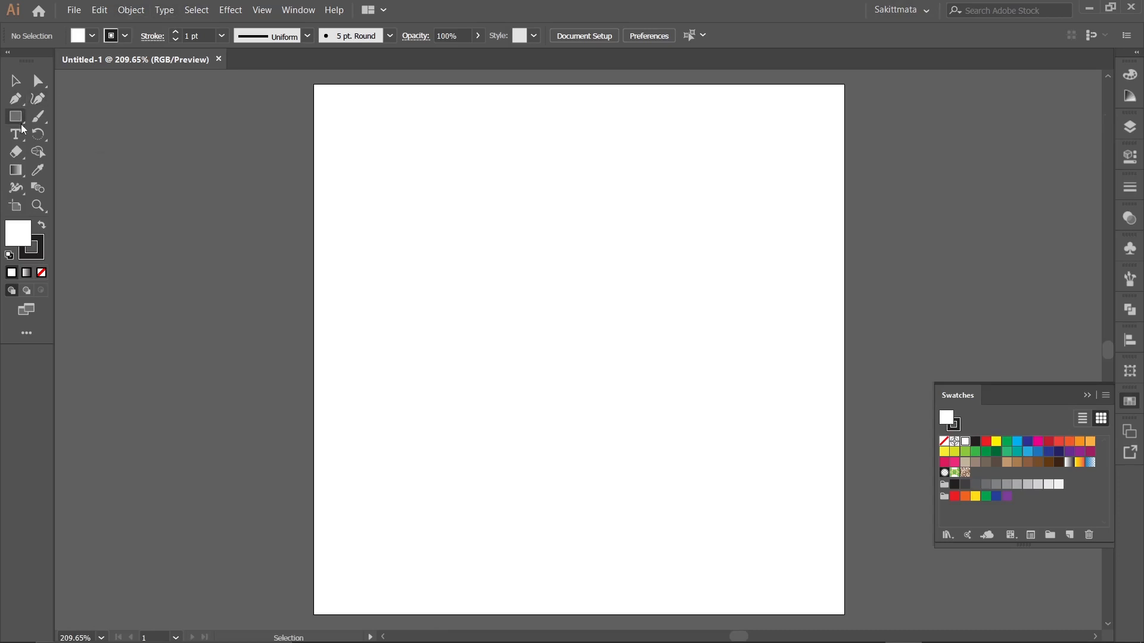
Create a 300 x 300 px rectangular grid with 30 horizontal and 30 vertical dividers.
{"action": "left_click", "coordinate": [22, 125]}
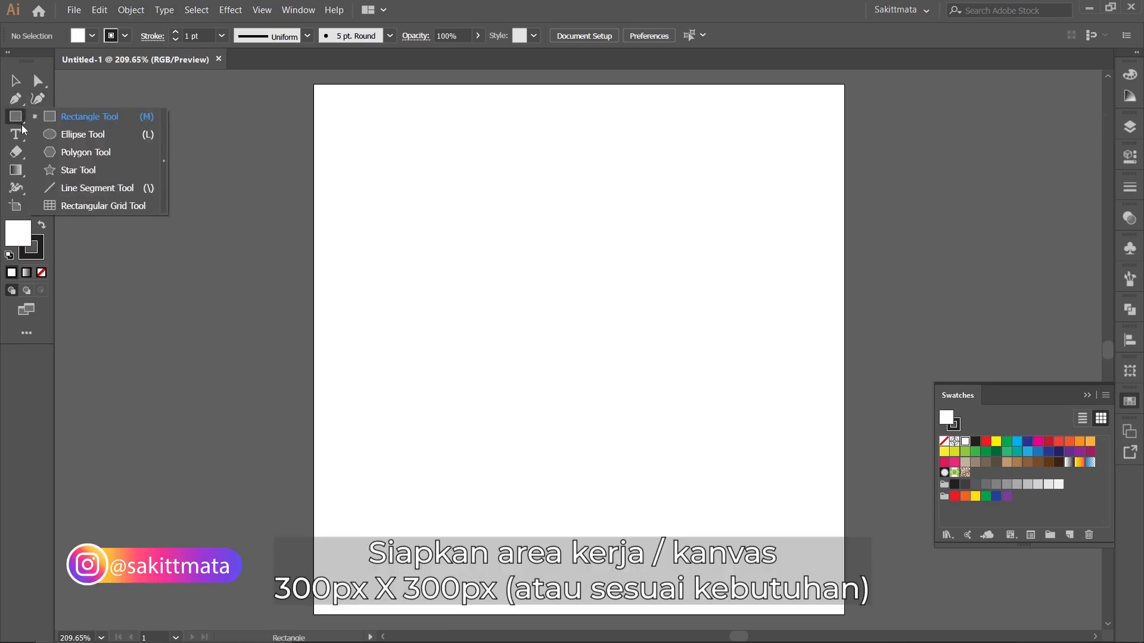
{"action": "left_click", "coordinate": [75, 203]}
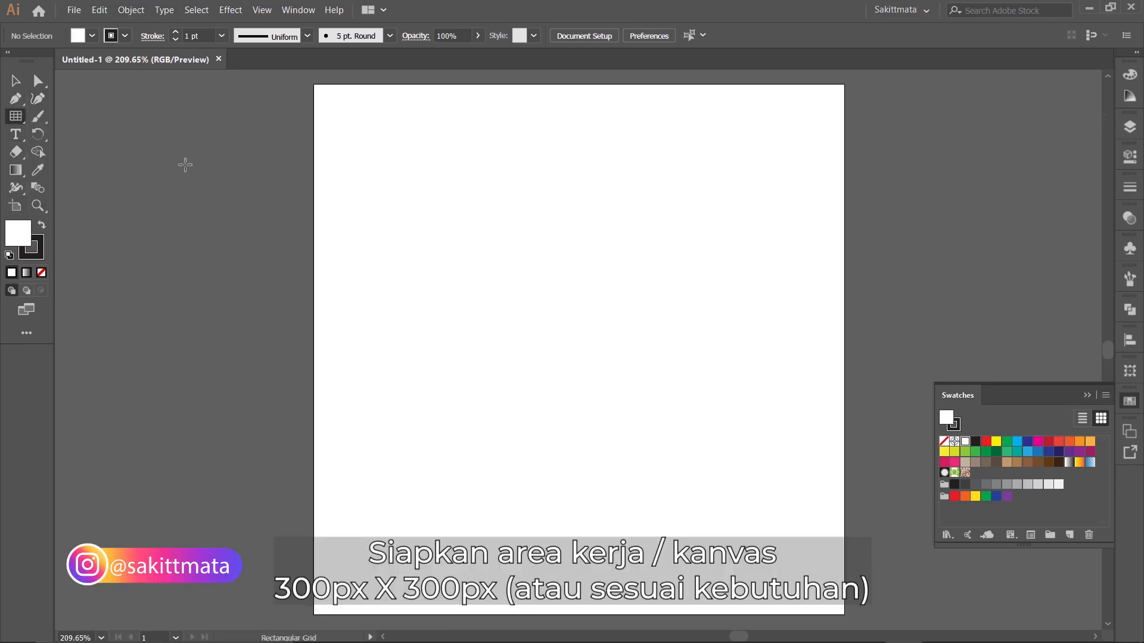
{"action": "left_click", "coordinate": [398, 163]}
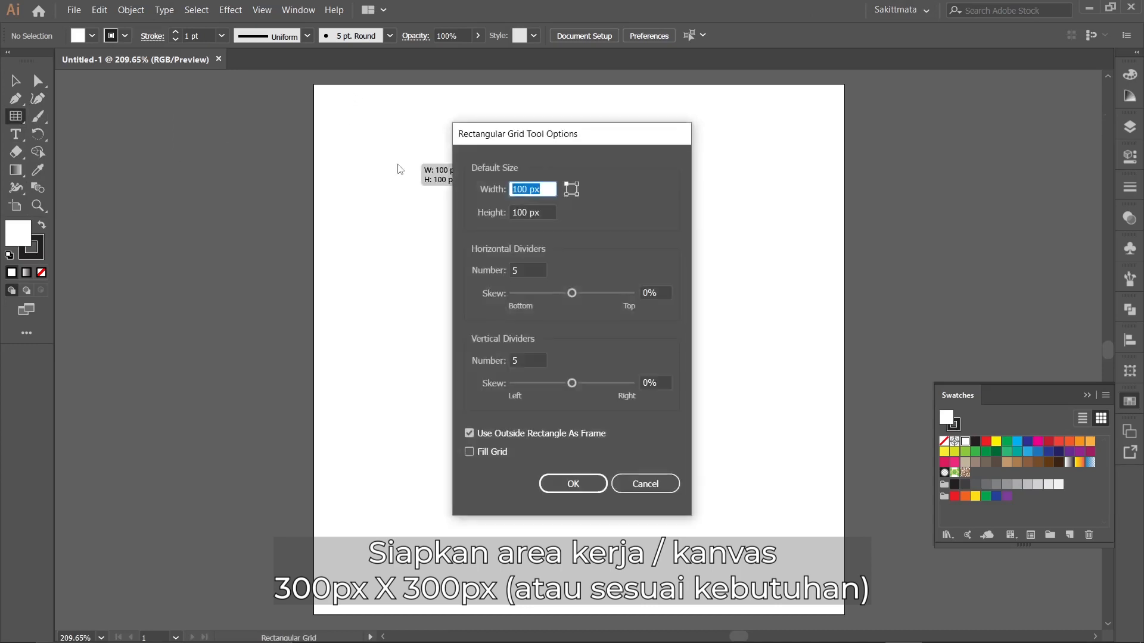
{"action": "key", "text": "Tab"}
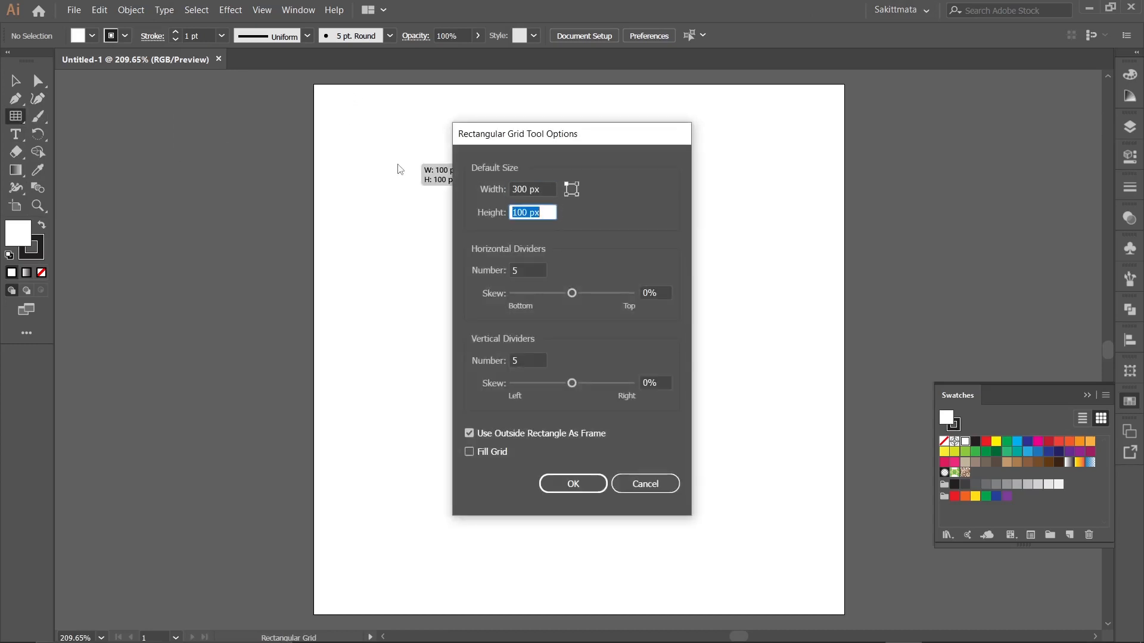
{"action": "type", "text": "300"}
{"action": "key", "text": "Tab"}
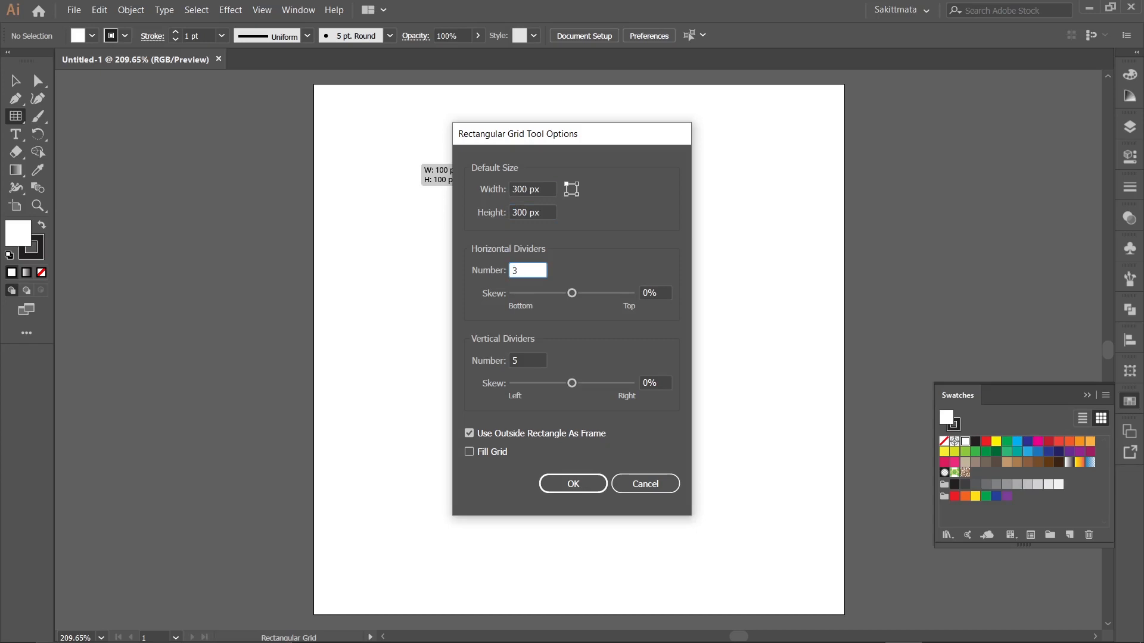
{"action": "key", "text": "Tab"}
{"action": "key", "text": "Tab"}
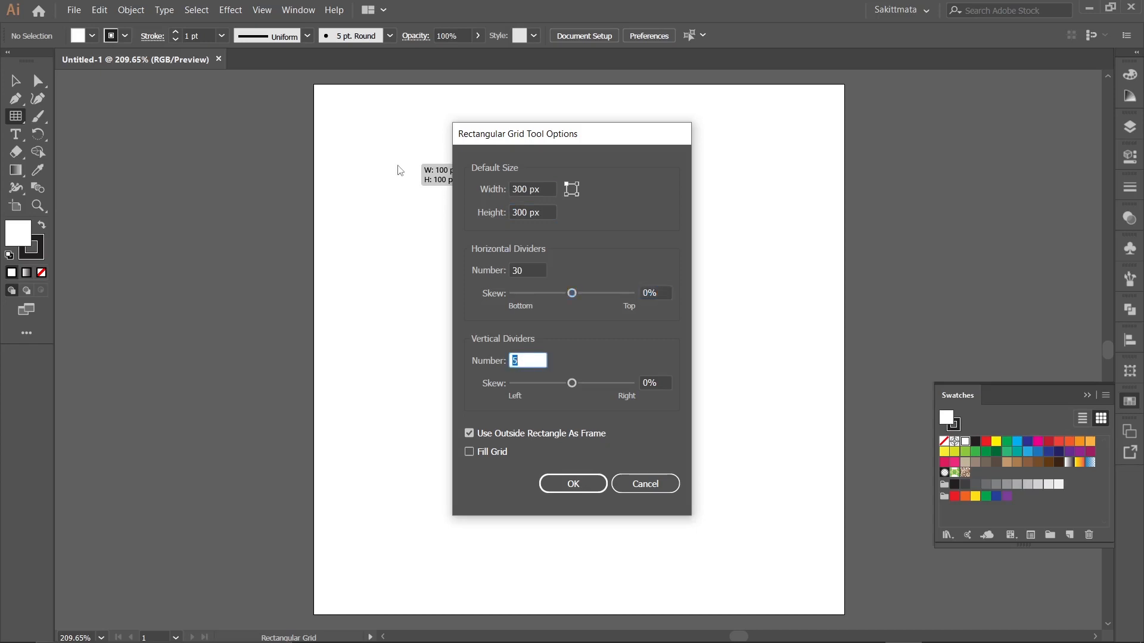
{"action": "left_click", "coordinate": [576, 489]}
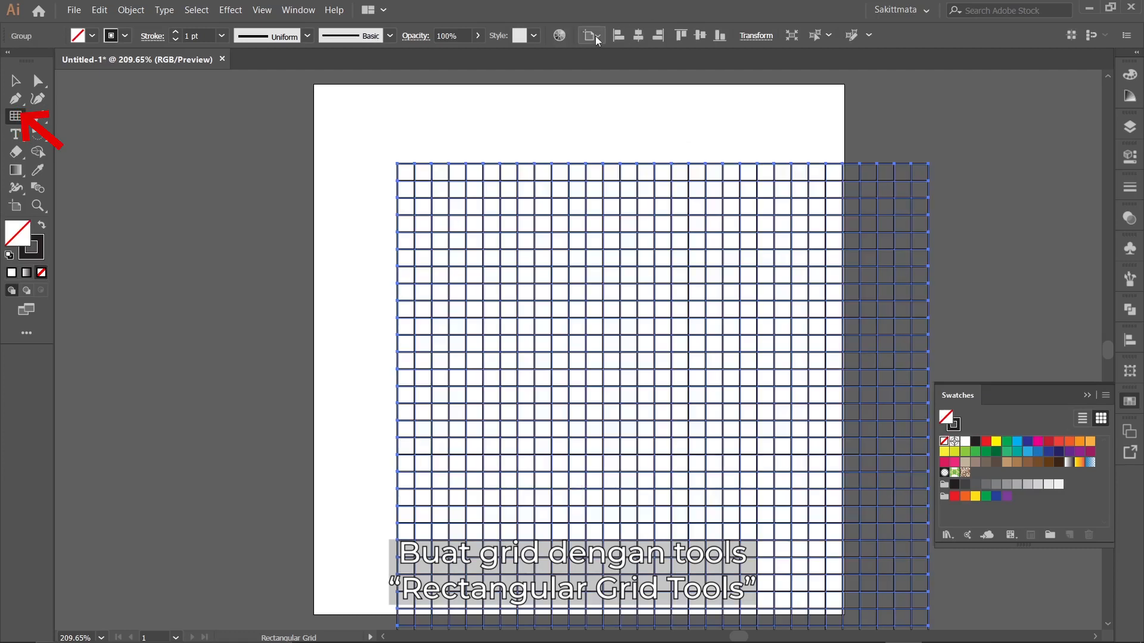
Align the grid to the artboard, centred both horizontally and vertically.
{"action": "left_click", "coordinate": [595, 35]}
{"action": "left_click", "coordinate": [607, 85]}
{"action": "left_click", "coordinate": [637, 37]}
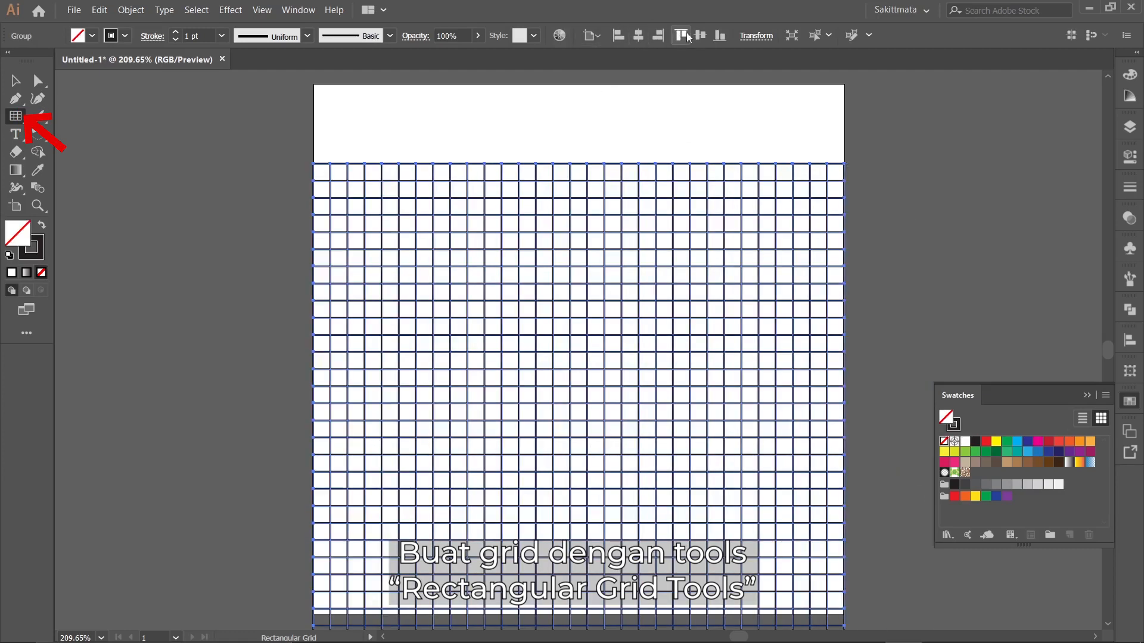
{"action": "left_click", "coordinate": [700, 36]}
Set the grid's stroke weight to 0.25 pt and deselect it.
{"action": "left_click", "coordinate": [225, 35]}
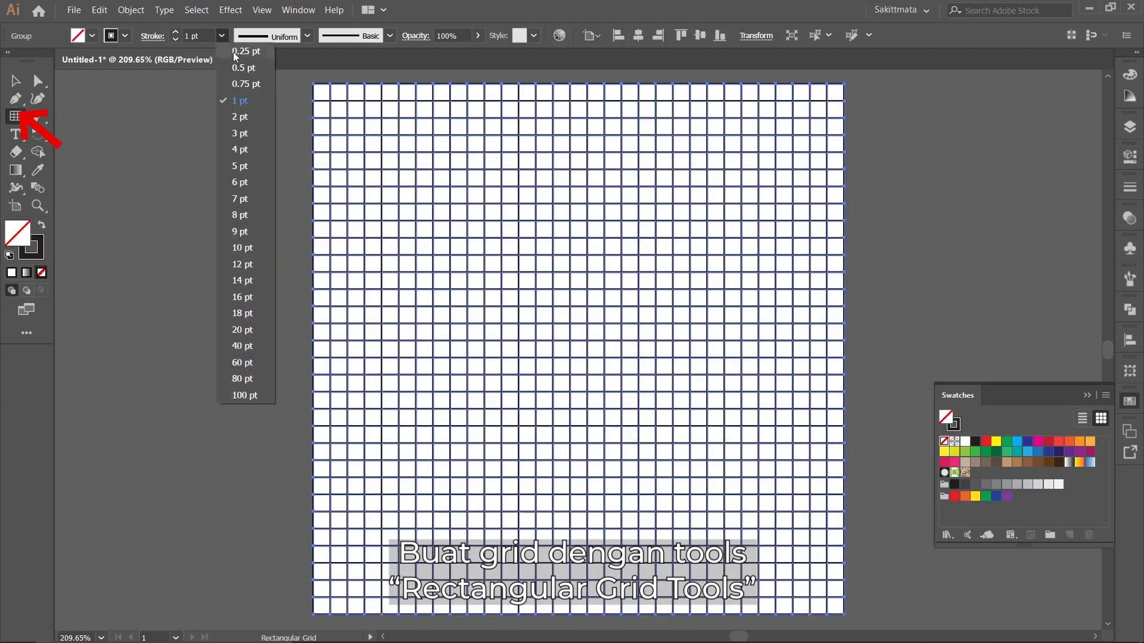
{"action": "left_click", "coordinate": [236, 51]}
{"action": "left_click", "coordinate": [20, 84]}
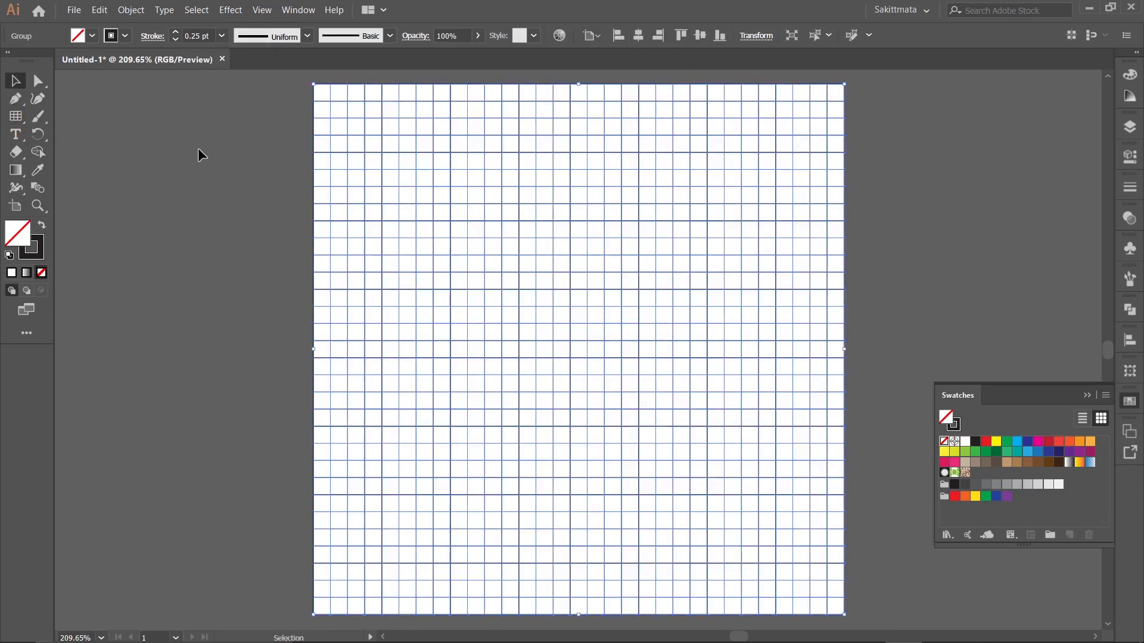
{"action": "left_click", "coordinate": [198, 149]}
Convert the grid into a Live Paint group.
{"action": "left_click", "coordinate": [650, 272]}
{"action": "left_click", "coordinate": [134, 10]}
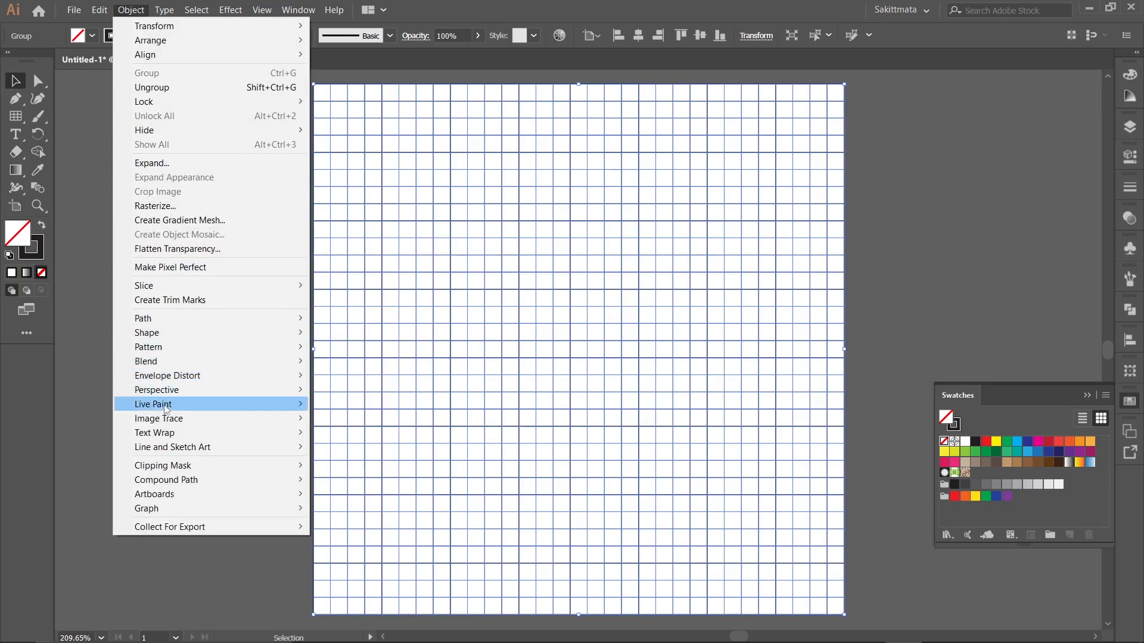
{"action": "mouse_move", "coordinate": [167, 410]}
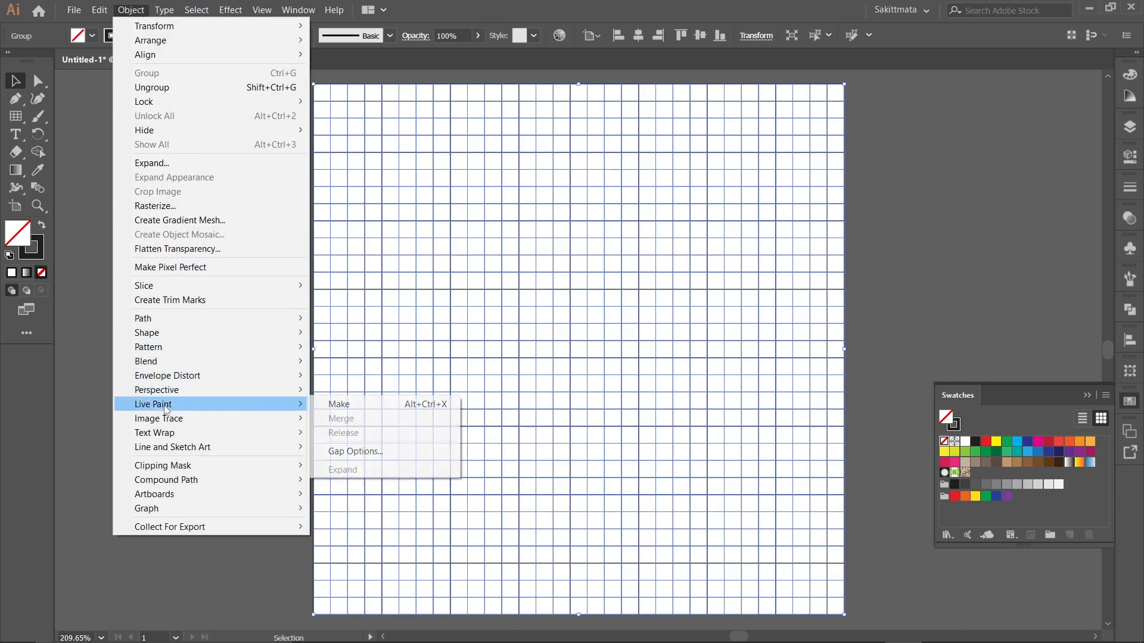
{"action": "left_click", "coordinate": [367, 406]}
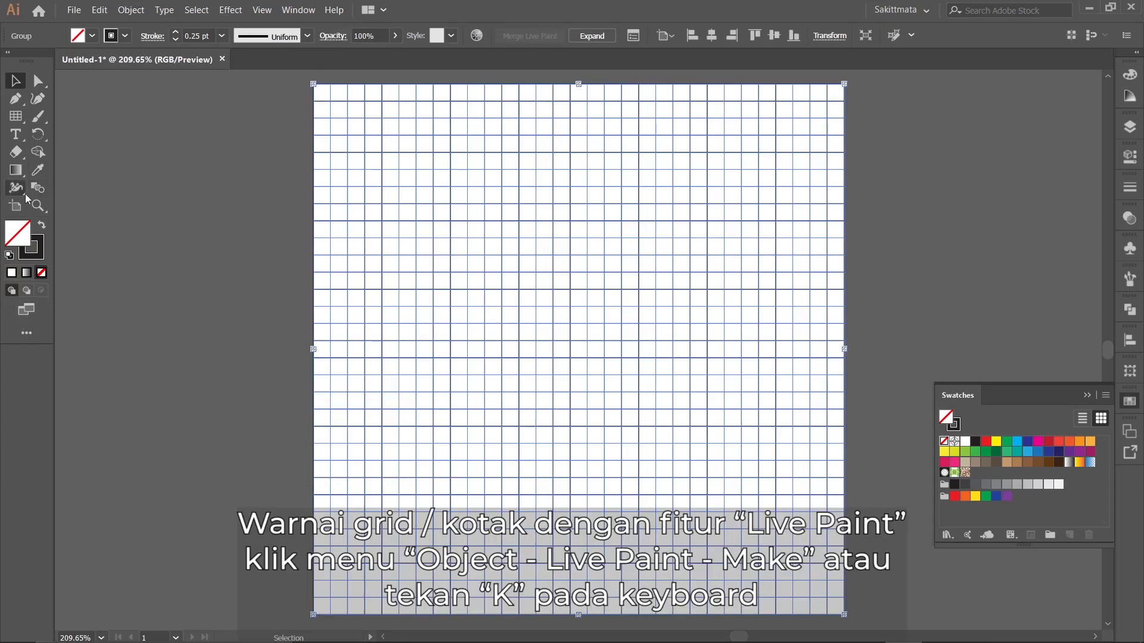
With the Live Paint Bucket and the black swatch, fill connected cells in the grid's centre and a long bar above them.
{"action": "left_click", "coordinate": [25, 194]}
{"action": "left_click", "coordinate": [62, 206]}
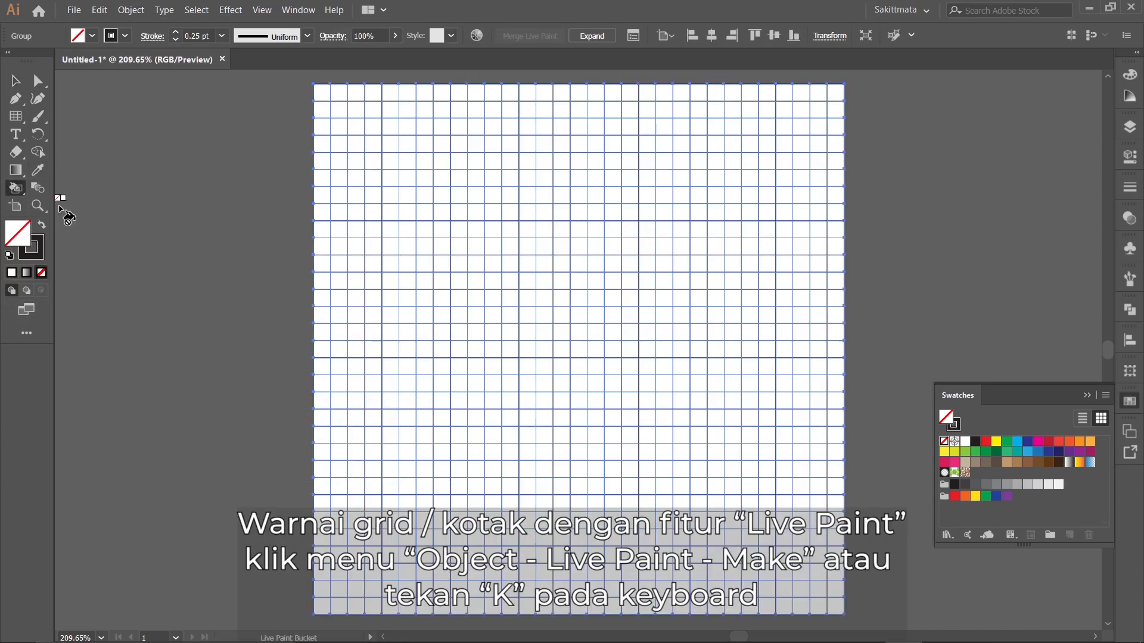
{"action": "left_click", "coordinate": [975, 442]}
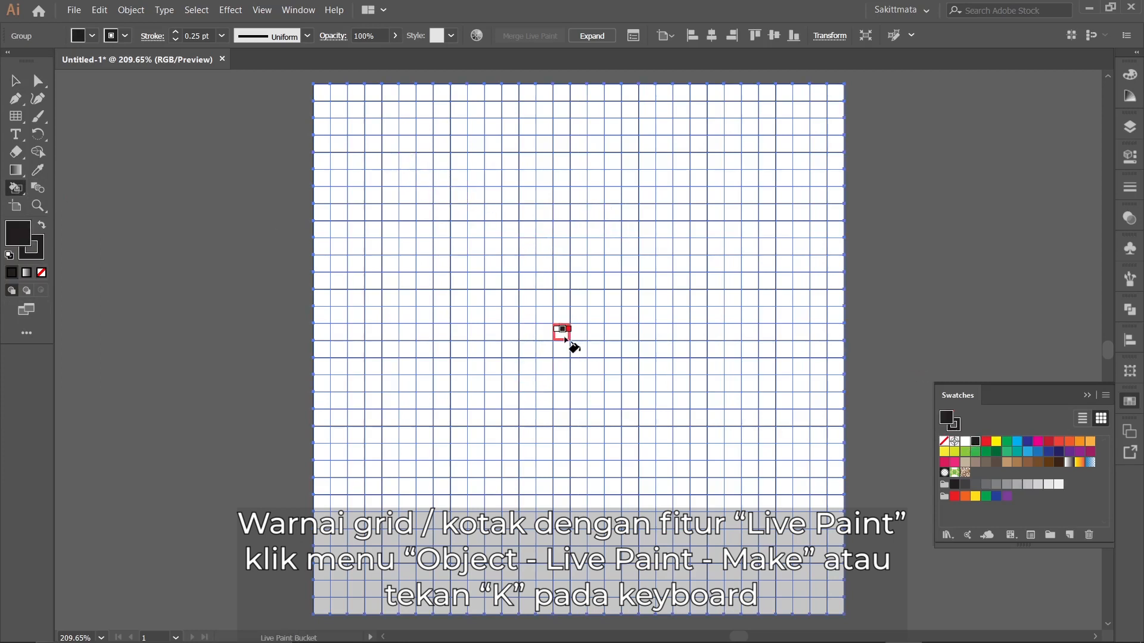
{"action": "left_click_drag", "start_coordinate": [564, 339], "coordinate": [593, 247]}
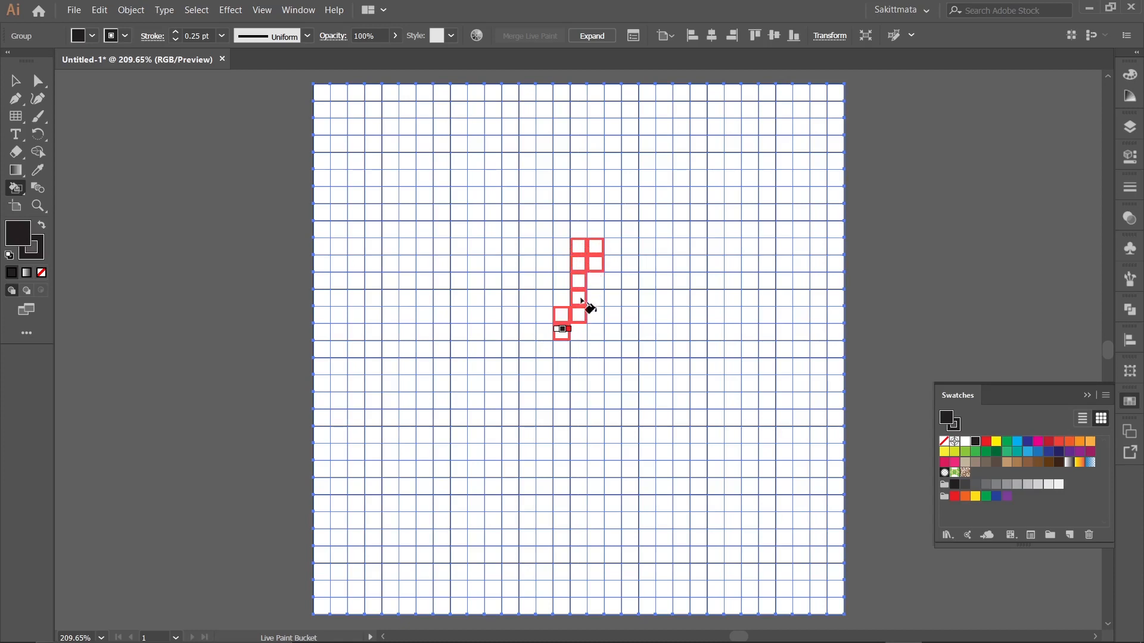
{"action": "left_click_drag", "start_coordinate": [577, 362], "coordinate": [578, 384]}
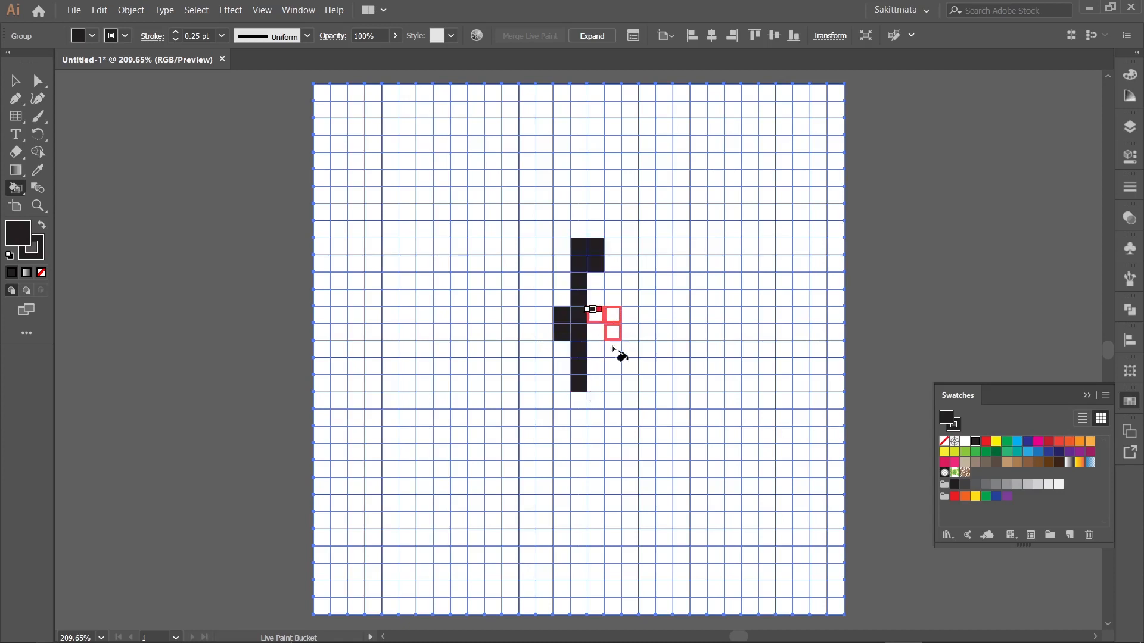
{"action": "left_click_drag", "start_coordinate": [612, 348], "coordinate": [613, 366]}
{"action": "mouse_move", "coordinate": [631, 304]}
{"action": "left_mouse_down"}
{"action": "mouse_move", "coordinate": [648, 177]}
{"action": "mouse_move", "coordinate": [542, 203]}
{"action": "mouse_move", "coordinate": [510, 197]}
{"action": "left_mouse_up"}
Fill a stepped black wedge in the grid's upper-left corner and small black clusters along its top edge.
{"action": "mouse_move", "coordinate": [336, 93]}
{"action": "left_mouse_down"}
{"action": "mouse_move", "coordinate": [411, 85]}
{"action": "mouse_move", "coordinate": [389, 108]}
{"action": "mouse_move", "coordinate": [406, 108]}
{"action": "mouse_move", "coordinate": [399, 126]}
{"action": "mouse_move", "coordinate": [436, 80]}
{"action": "mouse_move", "coordinate": [421, 176]}
{"action": "mouse_move", "coordinate": [392, 132]}
{"action": "mouse_move", "coordinate": [408, 148]}
{"action": "left_mouse_up"}
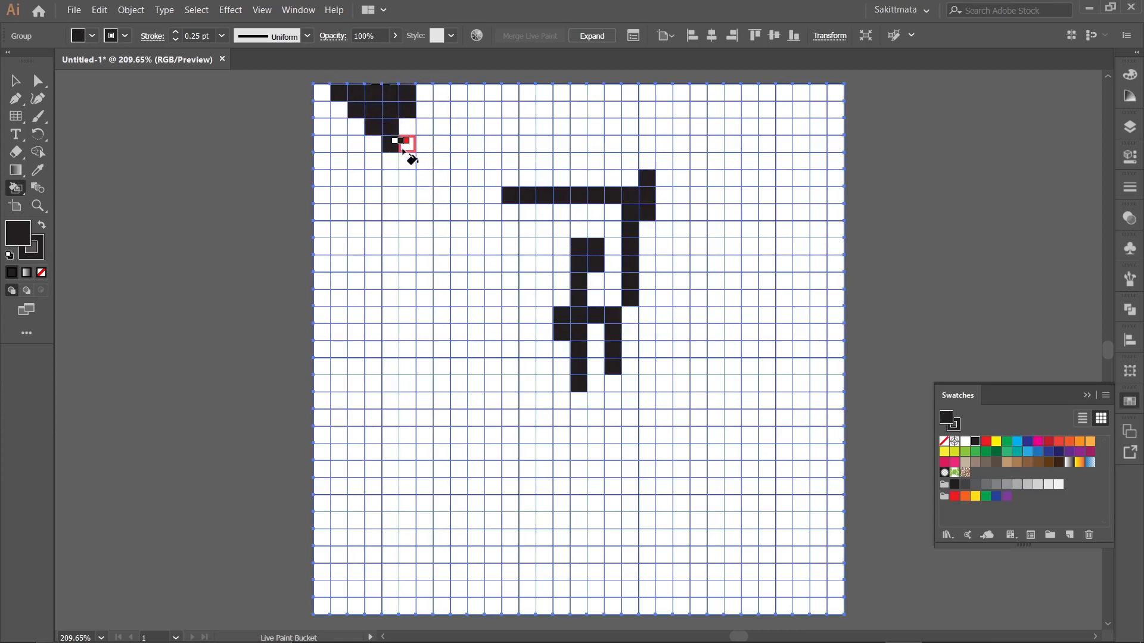
{"action": "left_click", "coordinate": [474, 94]}
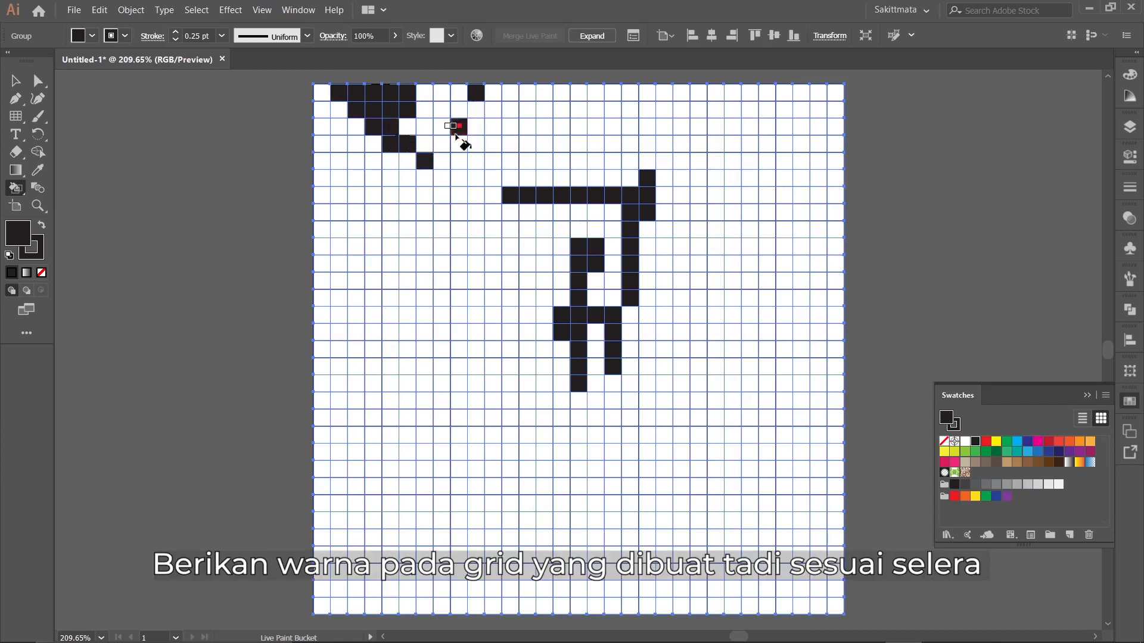
{"action": "left_click_drag", "start_coordinate": [480, 113], "coordinate": [514, 110]}
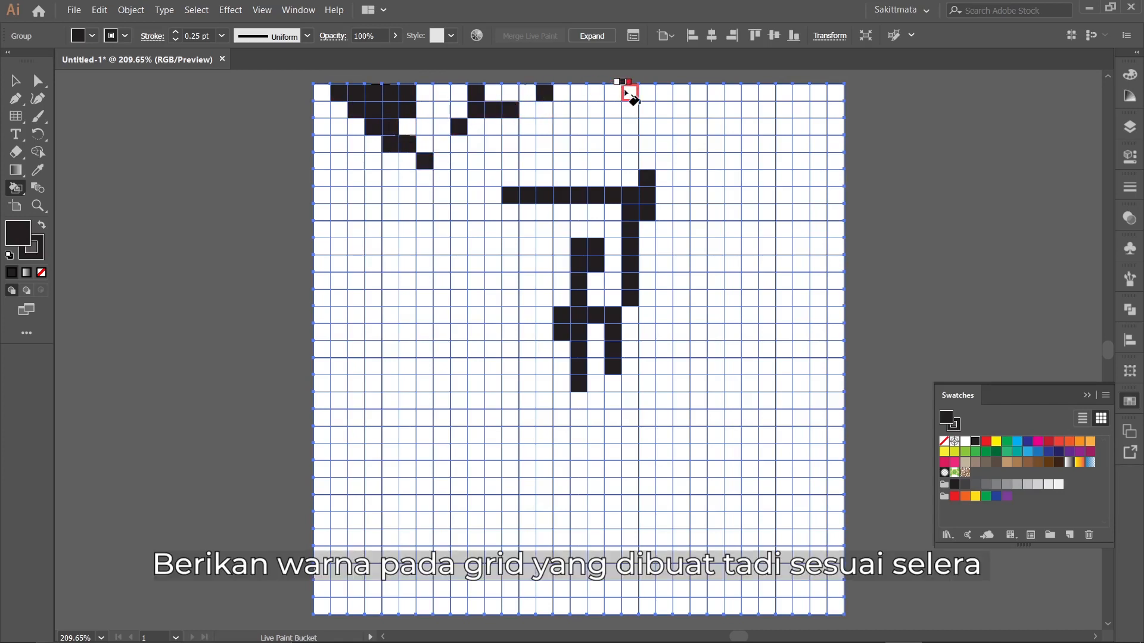
{"action": "left_click_drag", "start_coordinate": [651, 88], "coordinate": [652, 91]}
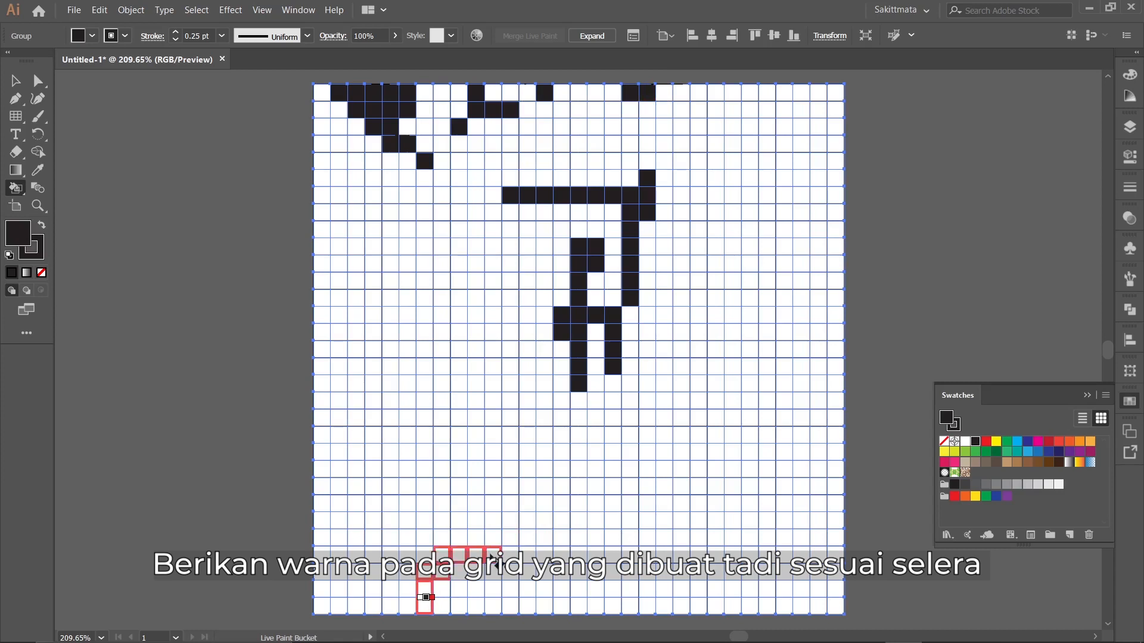
Paint irregular black cell clusters along the grid's bottom edge and lower-right side, plus single cells above the bottom cluster.
{"action": "left_click_drag", "start_coordinate": [476, 591], "coordinate": [509, 588]}
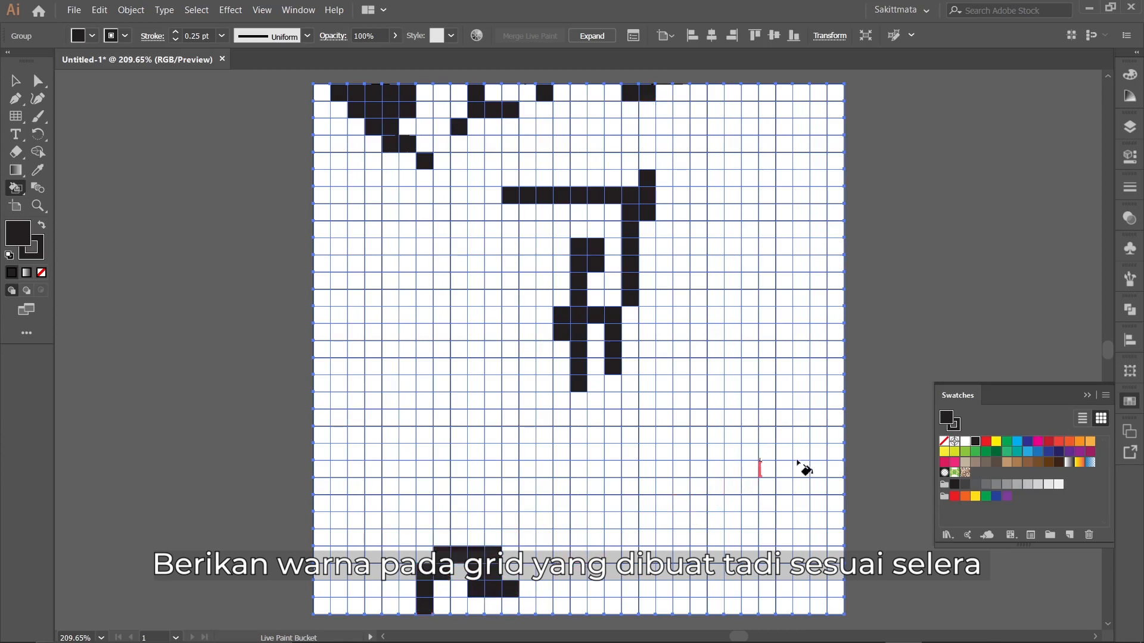
{"action": "mouse_move", "coordinate": [797, 461]}
{"action": "left_mouse_down"}
{"action": "mouse_move", "coordinate": [824, 467]}
{"action": "mouse_move", "coordinate": [830, 484]}
{"action": "mouse_move", "coordinate": [809, 506]}
{"action": "mouse_move", "coordinate": [821, 530]}
{"action": "left_mouse_up"}
{"action": "mouse_move", "coordinate": [842, 575]}
{"action": "left_mouse_down"}
{"action": "mouse_move", "coordinate": [809, 618]}
{"action": "mouse_move", "coordinate": [780, 621]}
{"action": "mouse_move", "coordinate": [766, 564]}
{"action": "mouse_move", "coordinate": [733, 587]}
{"action": "mouse_move", "coordinate": [647, 555]}
{"action": "left_mouse_up"}
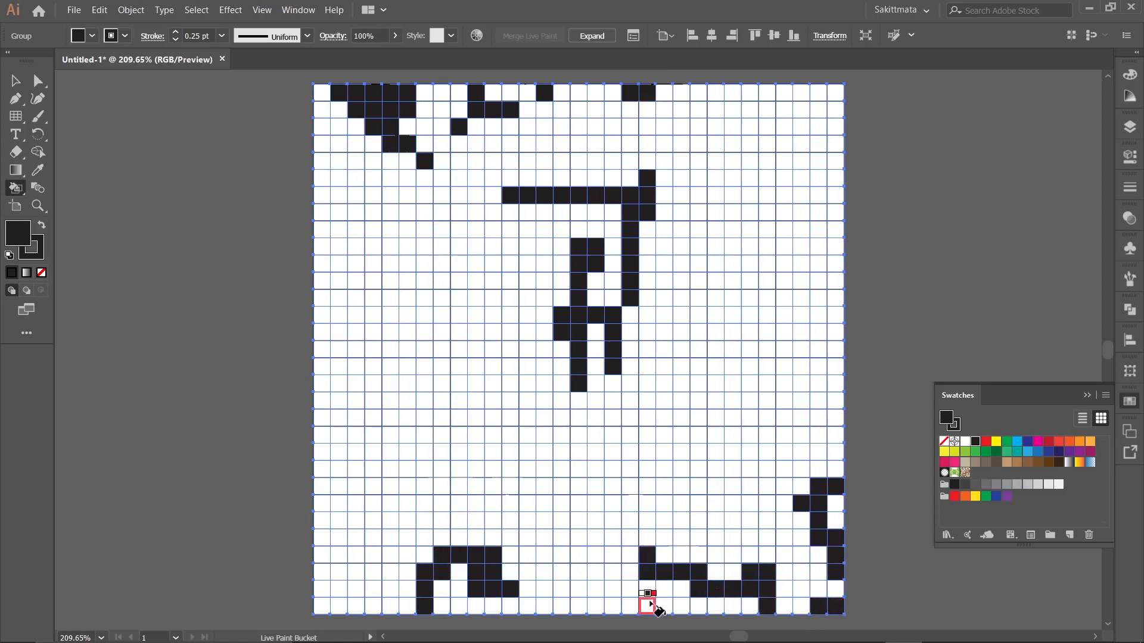
{"action": "left_click", "coordinate": [682, 587]}
{"action": "left_click", "coordinate": [662, 605]}
{"action": "left_click", "coordinate": [698, 554]}
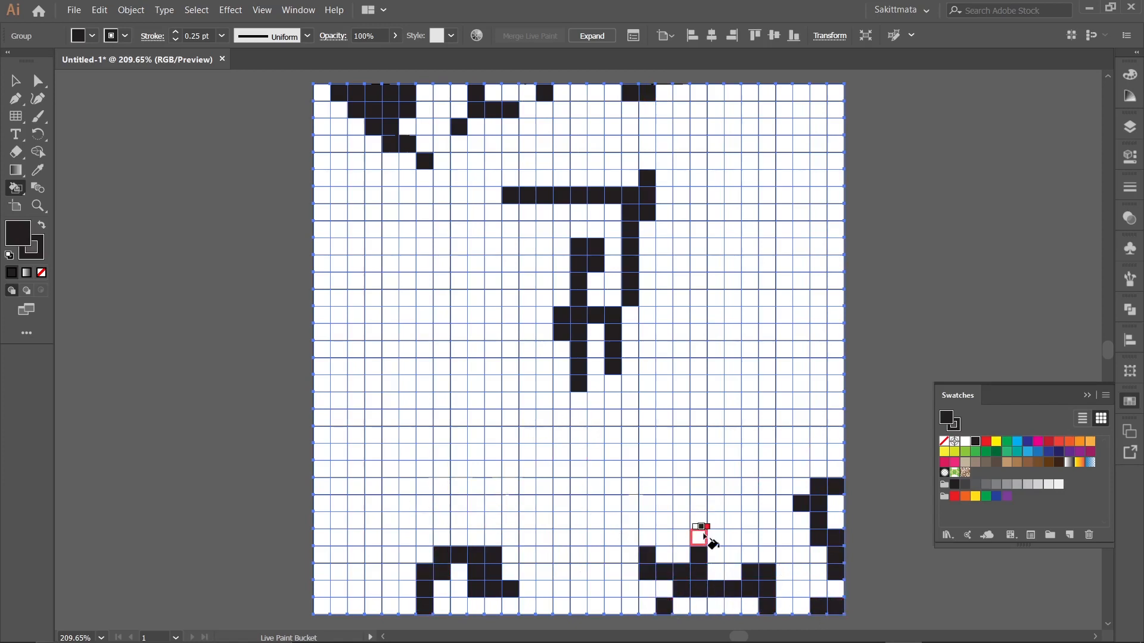
{"action": "left_click", "coordinate": [698, 521]}
{"action": "left_click", "coordinate": [699, 469]}
Fill a tall block of black cells on the grid's lower-left edge and a narrow hooked strip above it.
{"action": "left_click_drag", "start_coordinate": [318, 453], "coordinate": [361, 429]}
{"action": "mouse_move", "coordinate": [354, 475]}
{"action": "left_mouse_down"}
{"action": "mouse_move", "coordinate": [350, 510]}
{"action": "mouse_move", "coordinate": [335, 502]}
{"action": "mouse_move", "coordinate": [322, 536]}
{"action": "left_mouse_up"}
{"action": "left_click", "coordinate": [355, 523]}
{"action": "left_click_drag", "start_coordinate": [346, 384], "coordinate": [358, 300]}
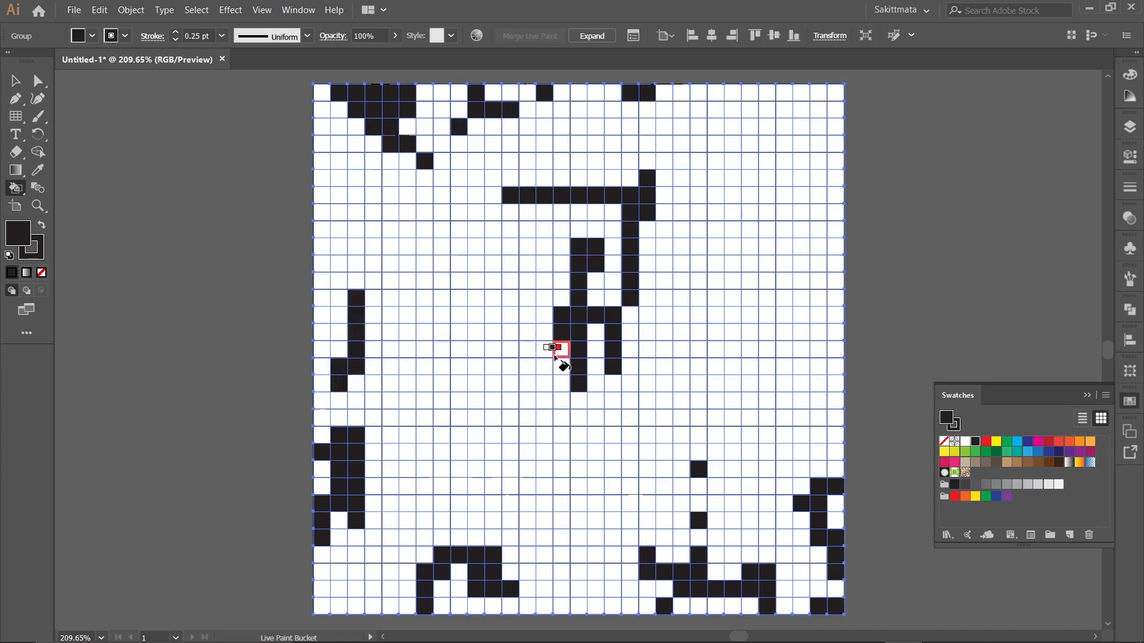
Extend the central black shape diagonally down-left and in hooked branches to the right, and paint a winding cluster in the lower middle.
{"action": "mouse_move", "coordinate": [553, 358]}
{"action": "left_mouse_down"}
{"action": "mouse_move", "coordinate": [521, 417]}
{"action": "mouse_move", "coordinate": [493, 436]}
{"action": "left_mouse_up"}
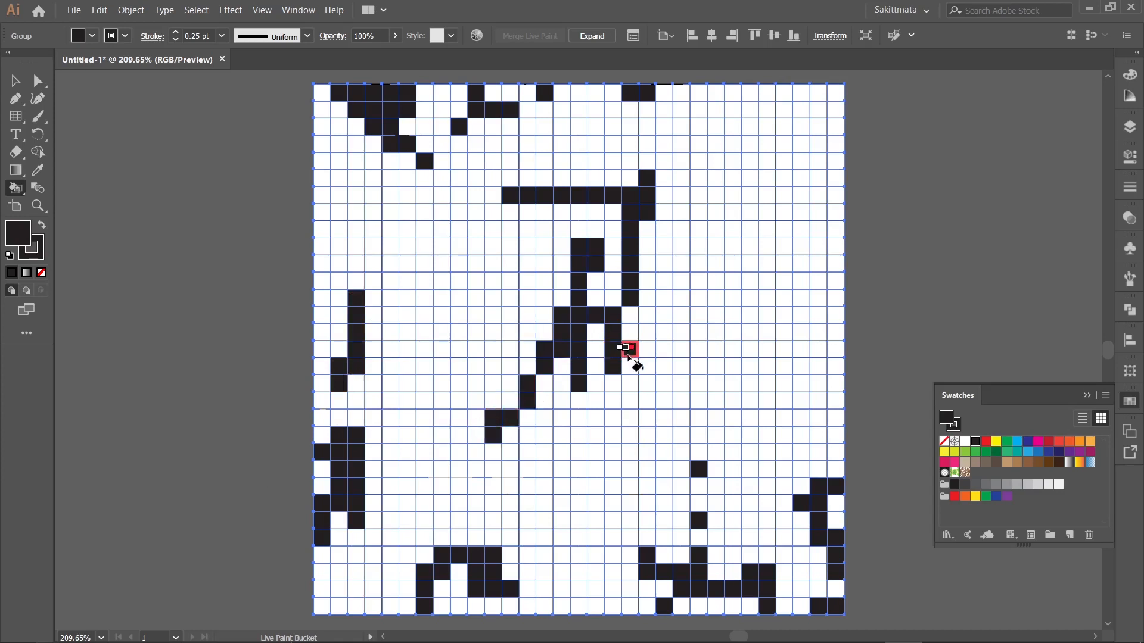
{"action": "mouse_move", "coordinate": [627, 353]}
{"action": "left_mouse_down"}
{"action": "mouse_move", "coordinate": [677, 359]}
{"action": "mouse_move", "coordinate": [649, 370]}
{"action": "mouse_move", "coordinate": [697, 361]}
{"action": "mouse_move", "coordinate": [671, 379]}
{"action": "mouse_move", "coordinate": [699, 379]}
{"action": "mouse_move", "coordinate": [680, 400]}
{"action": "mouse_move", "coordinate": [722, 396]}
{"action": "mouse_move", "coordinate": [751, 350]}
{"action": "mouse_move", "coordinate": [749, 327]}
{"action": "mouse_move", "coordinate": [716, 333]}
{"action": "left_mouse_up"}
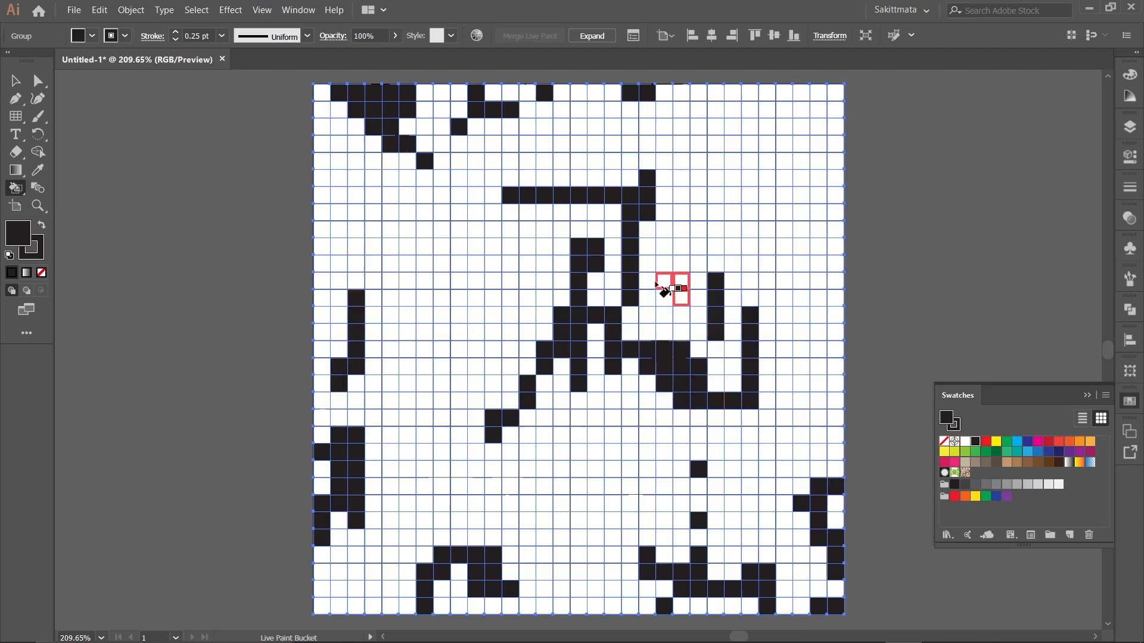
{"action": "left_click_drag", "start_coordinate": [652, 273], "coordinate": [655, 275]}
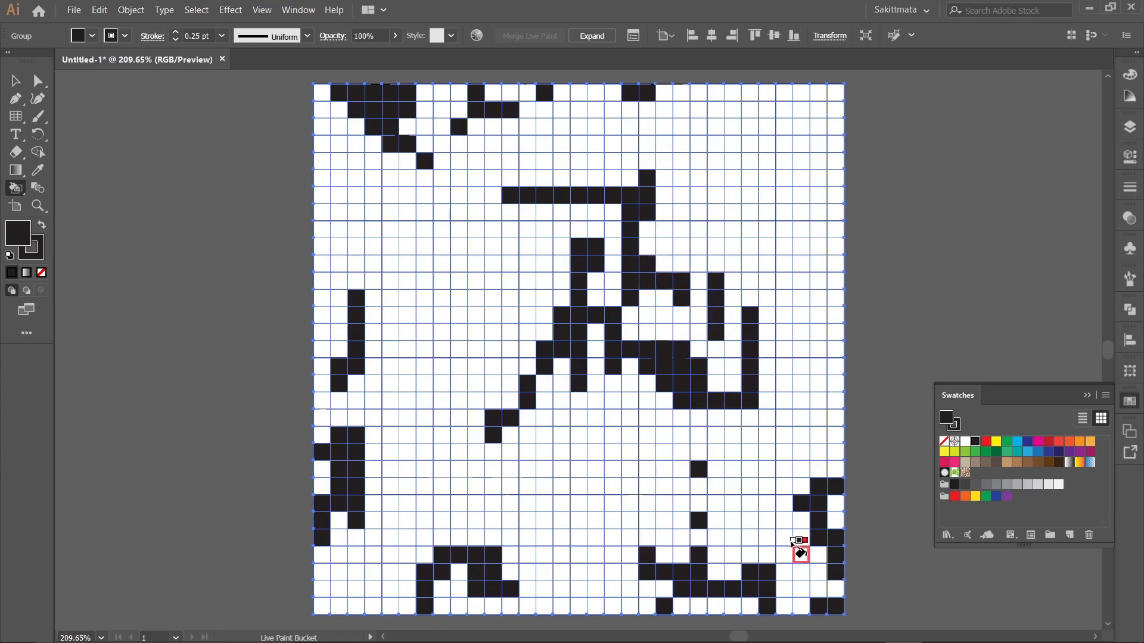
{"action": "mouse_move", "coordinate": [623, 453]}
{"action": "left_mouse_down"}
{"action": "mouse_move", "coordinate": [619, 506]}
{"action": "mouse_move", "coordinate": [534, 529]}
{"action": "mouse_move", "coordinate": [511, 520]}
{"action": "left_mouse_up"}
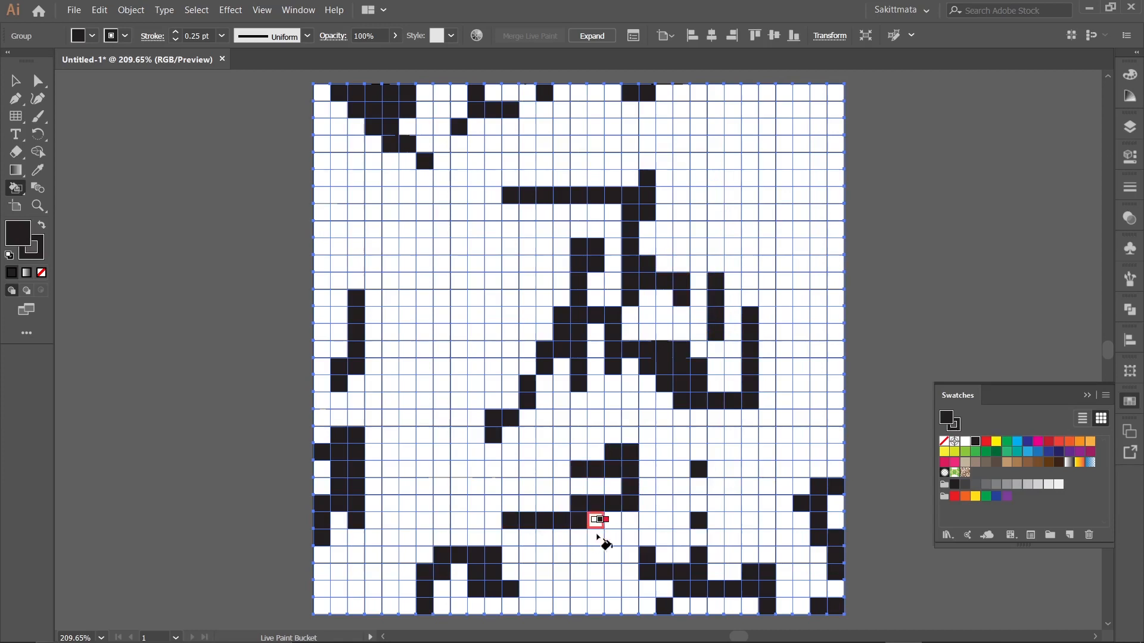
{"action": "mouse_move", "coordinate": [579, 537]}
{"action": "left_mouse_down"}
{"action": "mouse_move", "coordinate": [596, 542]}
{"action": "mouse_move", "coordinate": [596, 594]}
{"action": "mouse_move", "coordinate": [634, 587]}
{"action": "left_mouse_up"}
Paint black cells left of the central shape, with a stepped branch off the long bar and a diagonal trail running down-left.
{"action": "left_click_drag", "start_coordinate": [449, 249], "coordinate": [513, 238]}
{"action": "mouse_move", "coordinate": [508, 310]}
{"action": "left_mouse_down"}
{"action": "mouse_move", "coordinate": [522, 269]}
{"action": "mouse_move", "coordinate": [548, 260]}
{"action": "mouse_move", "coordinate": [561, 291]}
{"action": "mouse_move", "coordinate": [467, 322]}
{"action": "left_mouse_up"}
{"action": "mouse_move", "coordinate": [458, 374]}
{"action": "left_mouse_down"}
{"action": "mouse_move", "coordinate": [510, 345]}
{"action": "mouse_move", "coordinate": [494, 351]}
{"action": "left_mouse_up"}
{"action": "mouse_move", "coordinate": [493, 358]}
{"action": "left_mouse_down"}
{"action": "mouse_move", "coordinate": [503, 367]}
{"action": "mouse_move", "coordinate": [399, 448]}
{"action": "left_mouse_up"}
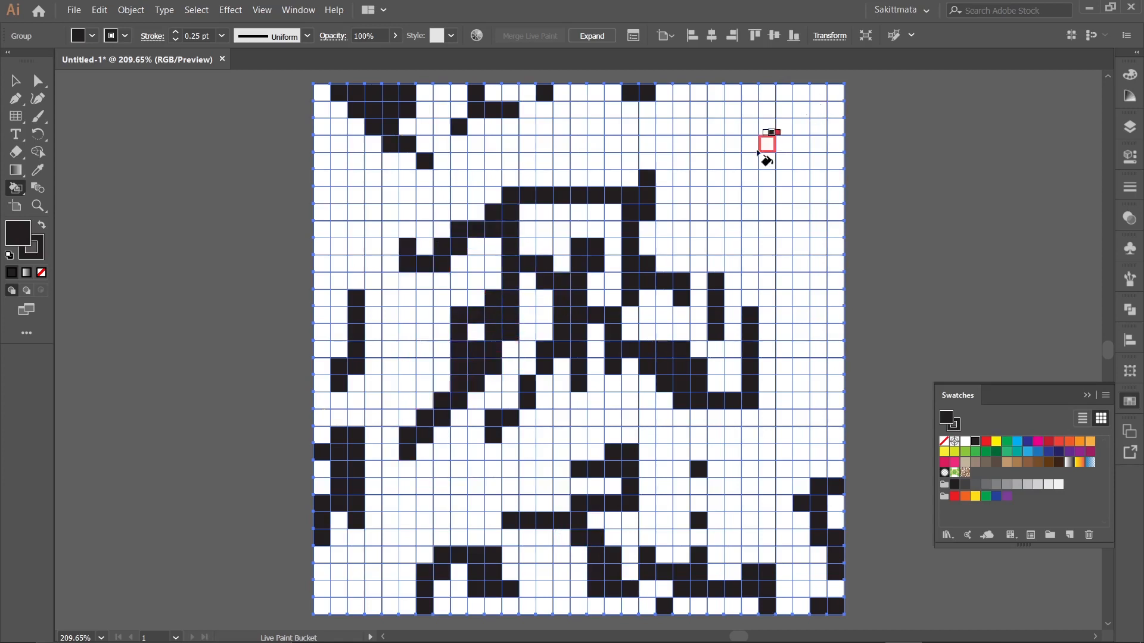
Fill black cell clusters in the grid's upper-right corner, down its right edge and in small patches beside them.
{"action": "mouse_move", "coordinate": [720, 100]}
{"action": "left_mouse_down"}
{"action": "mouse_move", "coordinate": [769, 115]}
{"action": "mouse_move", "coordinate": [786, 139]}
{"action": "mouse_move", "coordinate": [802, 91]}
{"action": "mouse_move", "coordinate": [821, 90]}
{"action": "mouse_move", "coordinate": [803, 217]}
{"action": "left_mouse_up"}
{"action": "left_click_drag", "start_coordinate": [840, 164], "coordinate": [841, 164]}
{"action": "mouse_move", "coordinate": [837, 210]}
{"action": "left_mouse_down"}
{"action": "mouse_move", "coordinate": [834, 338]}
{"action": "mouse_move", "coordinate": [803, 343]}
{"action": "mouse_move", "coordinate": [814, 282]}
{"action": "left_mouse_up"}
{"action": "left_click_drag", "start_coordinate": [790, 251], "coordinate": [763, 250]}
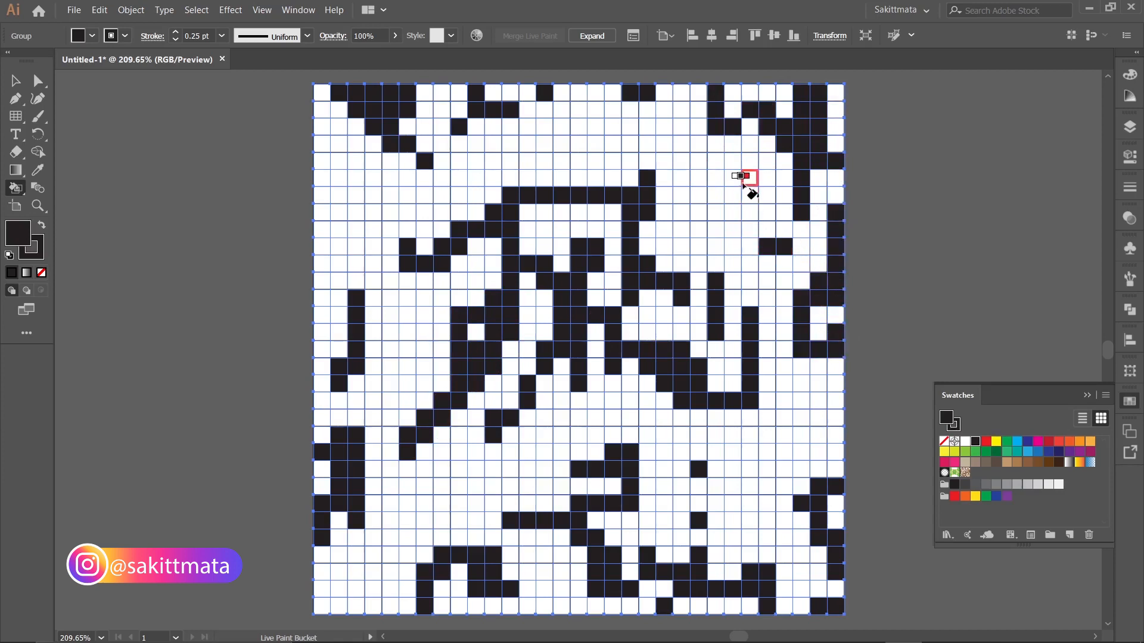
{"action": "left_click_drag", "start_coordinate": [747, 184], "coordinate": [733, 214]}
Paint a stepped black cluster in the upper middle, a winding one on the upper left and a diagonal joining the left-edge block.
{"action": "left_click_drag", "start_coordinate": [659, 144], "coordinate": [616, 136]}
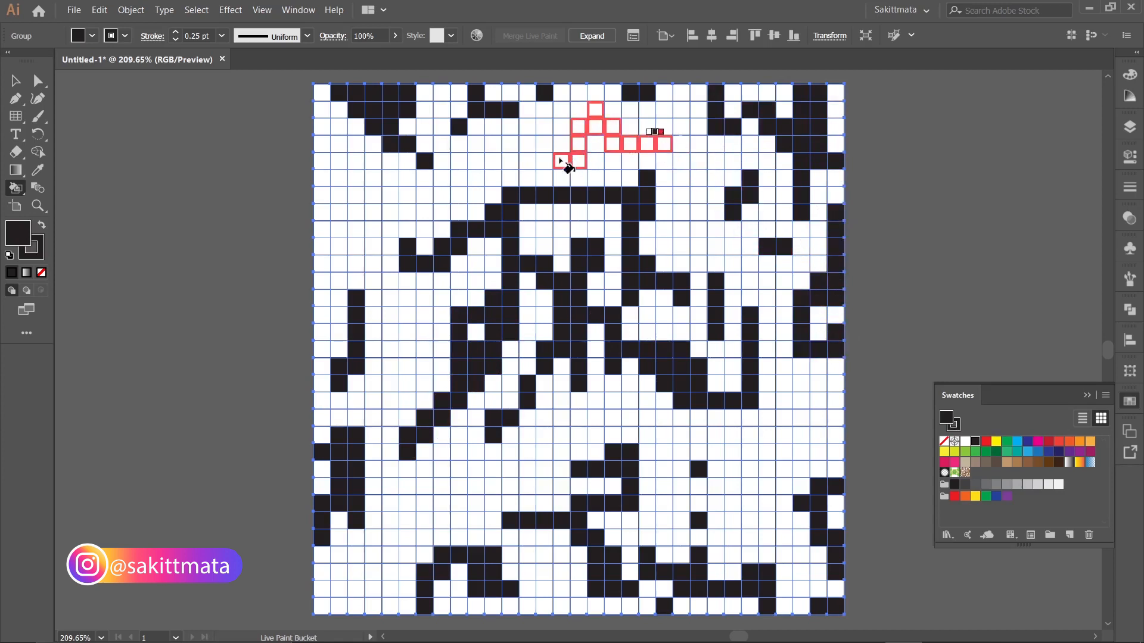
{"action": "left_click_drag", "start_coordinate": [561, 161], "coordinate": [528, 145]}
{"action": "mouse_move", "coordinate": [331, 167]}
{"action": "left_mouse_down"}
{"action": "mouse_move", "coordinate": [357, 169]}
{"action": "mouse_move", "coordinate": [343, 230]}
{"action": "mouse_move", "coordinate": [375, 240]}
{"action": "mouse_move", "coordinate": [413, 196]}
{"action": "mouse_move", "coordinate": [475, 203]}
{"action": "left_mouse_up"}
{"action": "left_click", "coordinate": [318, 199]}
{"action": "left_click_drag", "start_coordinate": [425, 314], "coordinate": [410, 403]}
{"action": "left_click_drag", "start_coordinate": [388, 381], "coordinate": [373, 435]}
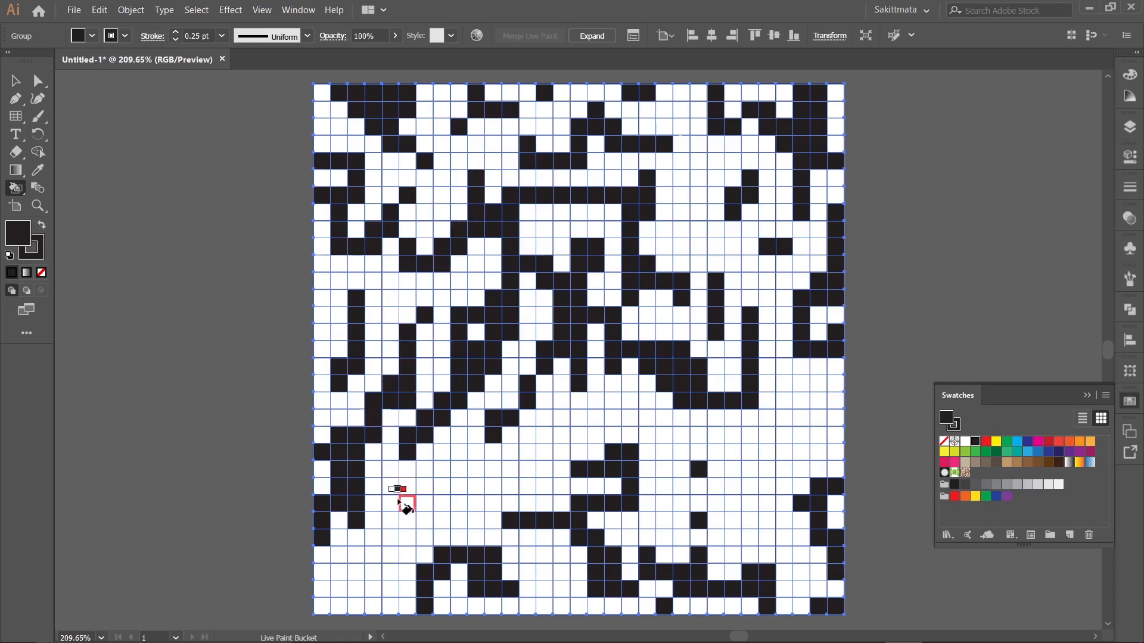
Paint a stepped black trail and a hooked cluster left of the lower centre, extend the central column downward and add a short bar beside it.
{"action": "mouse_move", "coordinate": [408, 502]}
{"action": "left_mouse_down"}
{"action": "mouse_move", "coordinate": [457, 497]}
{"action": "mouse_move", "coordinate": [459, 455]}
{"action": "mouse_move", "coordinate": [491, 463]}
{"action": "mouse_move", "coordinate": [520, 449]}
{"action": "left_mouse_up"}
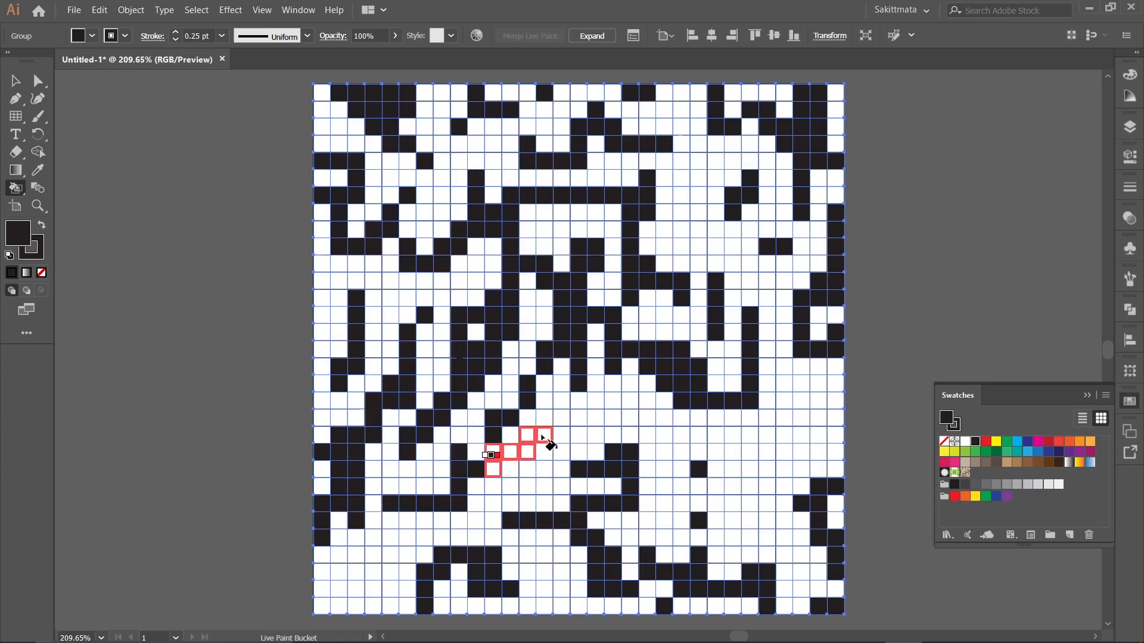
{"action": "left_click_drag", "start_coordinate": [533, 486], "coordinate": [534, 487]}
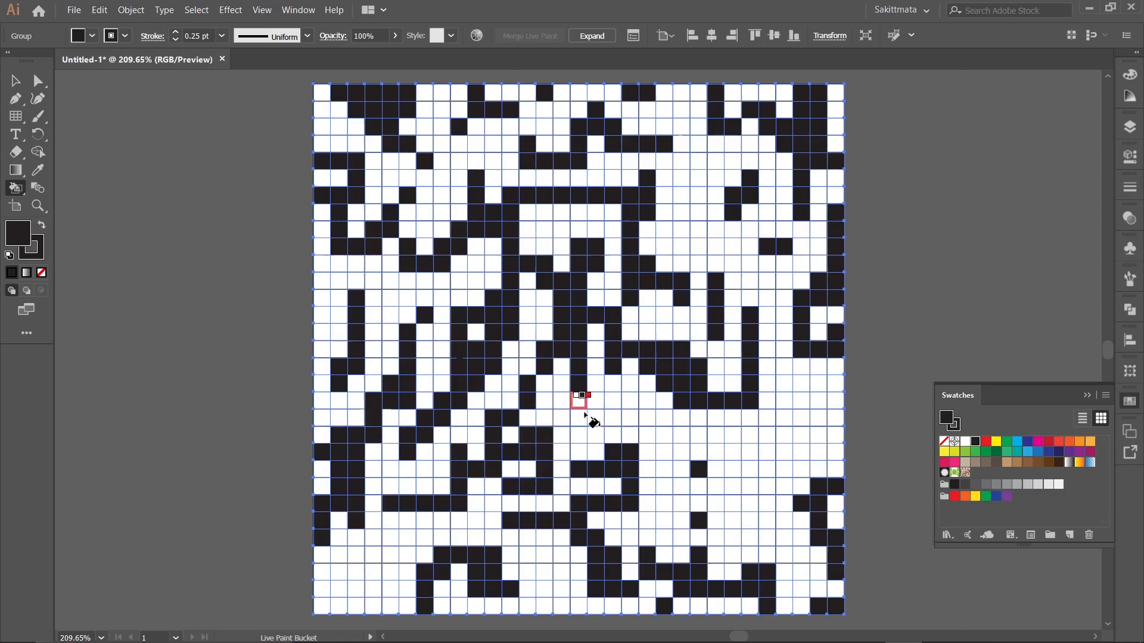
{"action": "left_click_drag", "start_coordinate": [586, 442], "coordinate": [586, 443]}
{"action": "mouse_move", "coordinate": [607, 397]}
{"action": "left_mouse_down"}
{"action": "mouse_move", "coordinate": [606, 422]}
{"action": "mouse_move", "coordinate": [616, 412]}
{"action": "mouse_move", "coordinate": [650, 422]}
{"action": "left_mouse_up"}
Fill a broken black row in the grid's lower right, a winding cluster beneath it and a stepped trail rising to the right edge.
{"action": "left_click", "coordinate": [677, 435]}
{"action": "left_click", "coordinate": [696, 433]}
{"action": "left_click", "coordinate": [717, 434]}
{"action": "left_click", "coordinate": [733, 434]}
{"action": "left_click", "coordinate": [763, 436]}
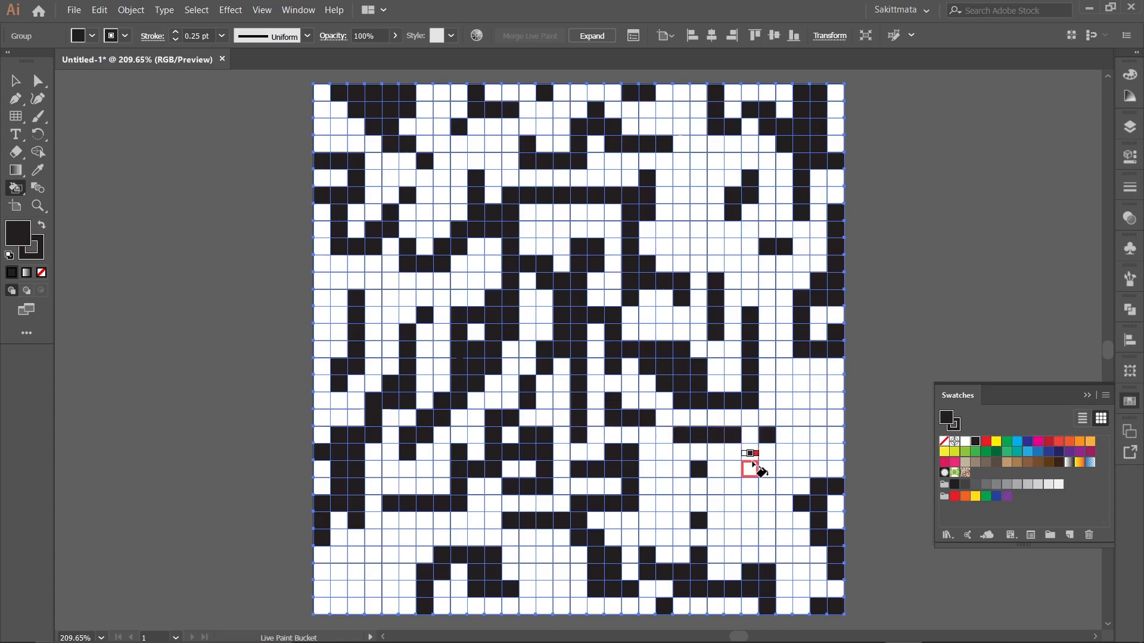
{"action": "left_click", "coordinate": [750, 469]}
{"action": "mouse_move", "coordinate": [748, 490]}
{"action": "left_mouse_down"}
{"action": "mouse_move", "coordinate": [790, 536]}
{"action": "mouse_move", "coordinate": [741, 551]}
{"action": "mouse_move", "coordinate": [732, 503]}
{"action": "left_mouse_up"}
{"action": "mouse_move", "coordinate": [801, 443]}
{"action": "left_mouse_down"}
{"action": "mouse_move", "coordinate": [807, 416]}
{"action": "mouse_move", "coordinate": [855, 365]}
{"action": "left_mouse_up"}
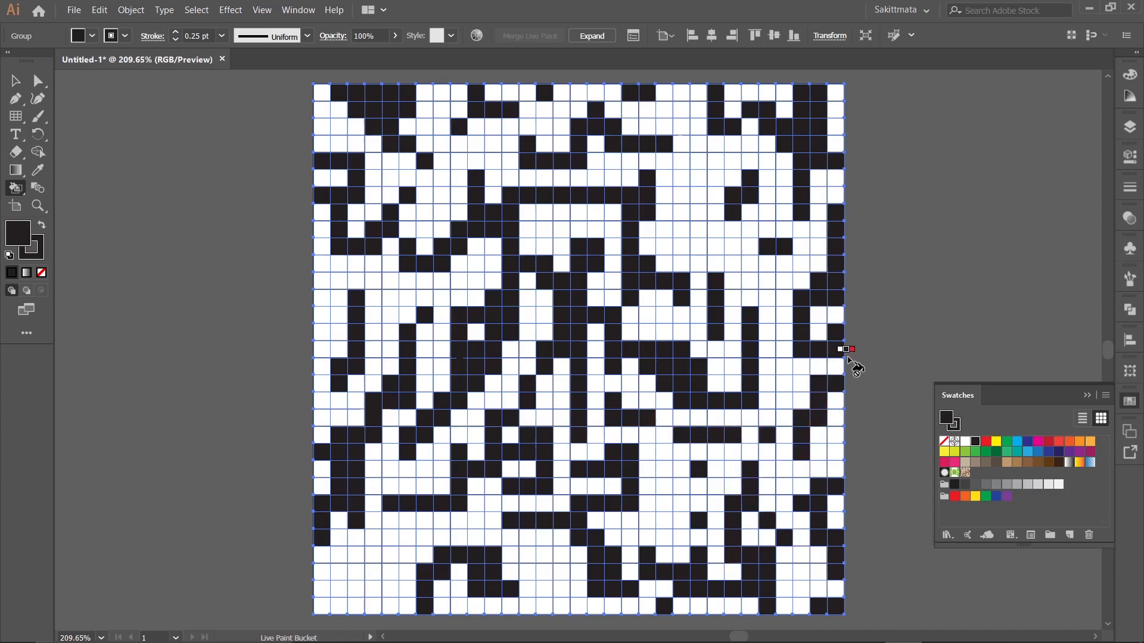
Paint black diagonal cells and a branching shape between the vertical bars in the grid's upper right.
{"action": "left_click", "coordinate": [763, 296]}
{"action": "left_click", "coordinate": [747, 283]}
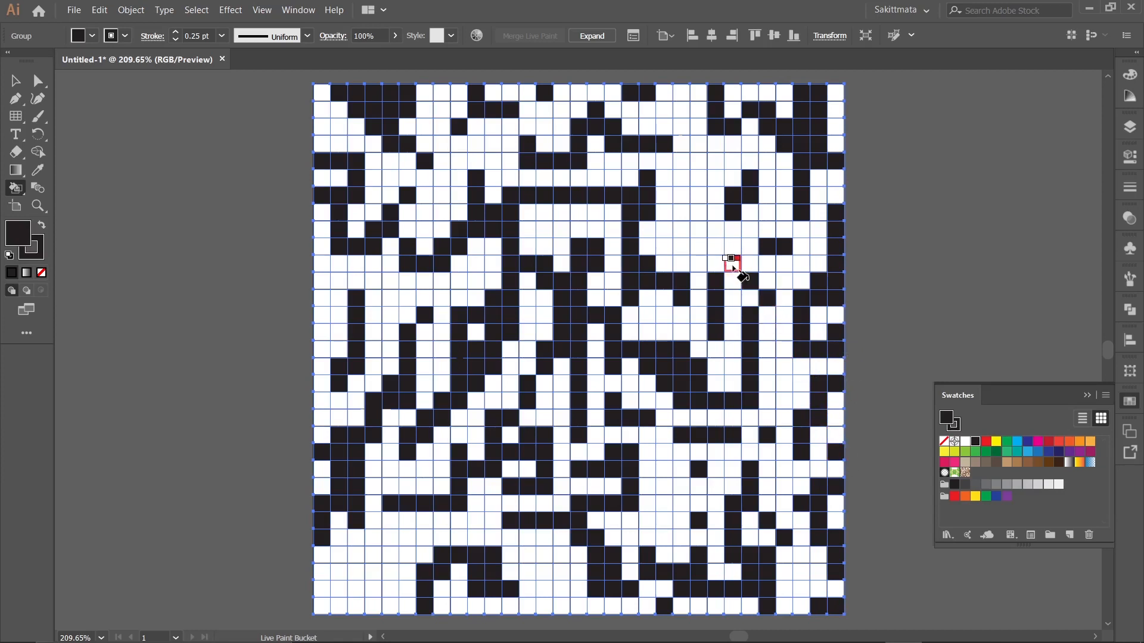
{"action": "mouse_move", "coordinate": [698, 176]}
{"action": "left_mouse_down"}
{"action": "mouse_move", "coordinate": [689, 192]}
{"action": "mouse_move", "coordinate": [704, 230]}
{"action": "mouse_move", "coordinate": [682, 232]}
{"action": "mouse_move", "coordinate": [680, 258]}
{"action": "mouse_move", "coordinate": [727, 225]}
{"action": "mouse_move", "coordinate": [767, 236]}
{"action": "mouse_move", "coordinate": [770, 203]}
{"action": "left_mouse_up"}
{"action": "left_click", "coordinate": [769, 208]}
{"action": "left_click", "coordinate": [769, 180]}
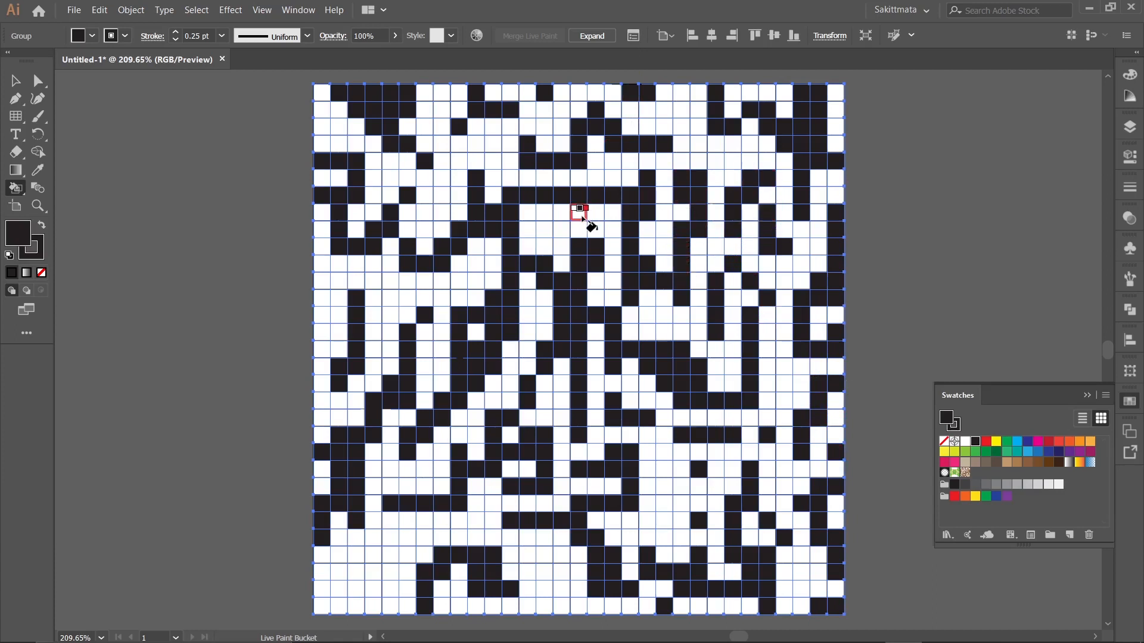
Fill scattered black cells in the grid's lower-left corner, stepping up toward the existing bottom cluster.
{"action": "left_click", "coordinate": [368, 587]}
{"action": "left_click", "coordinate": [337, 589]}
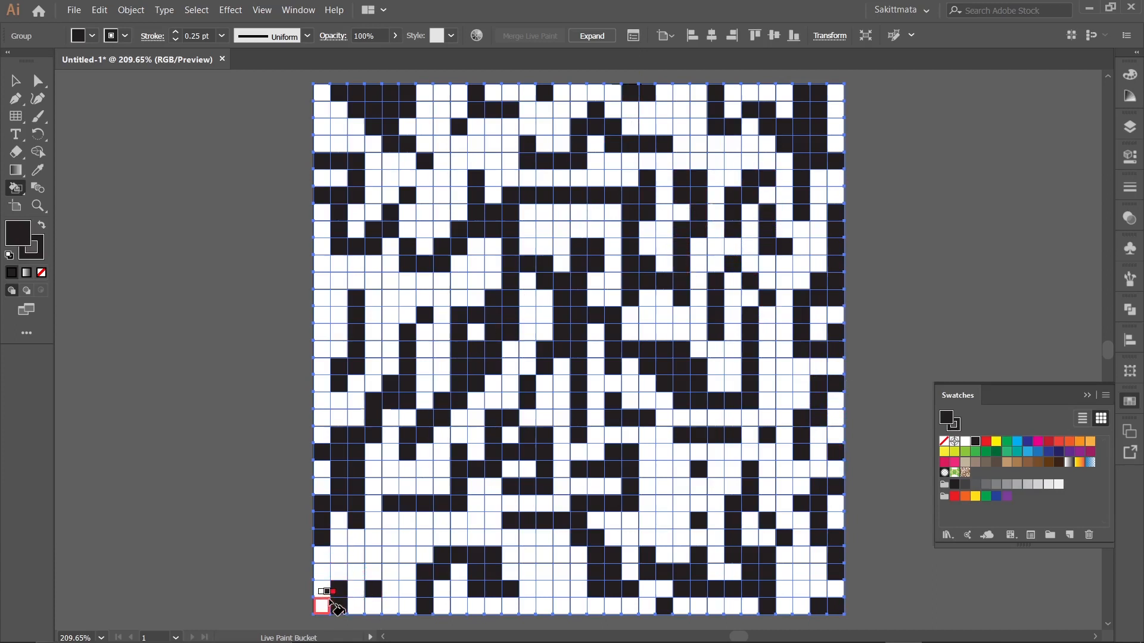
{"action": "left_click", "coordinate": [321, 606]}
{"action": "left_click", "coordinate": [338, 605]}
{"action": "left_click", "coordinate": [356, 572]}
{"action": "left_click", "coordinate": [373, 555]}
{"action": "left_click", "coordinate": [407, 556]}
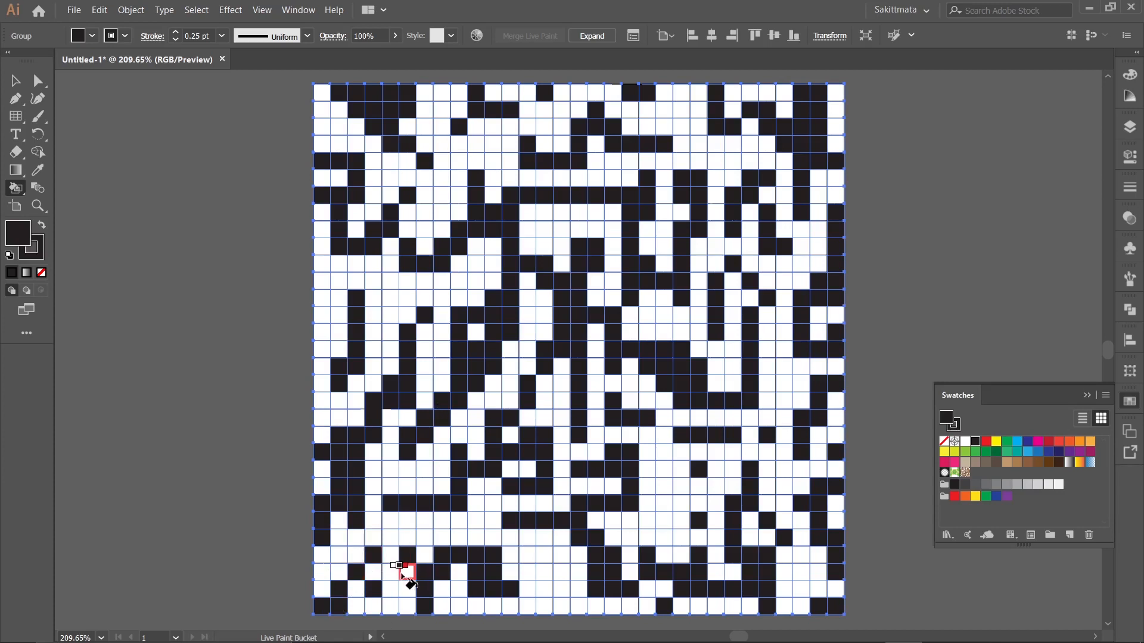
{"action": "left_click", "coordinate": [407, 571]}
{"action": "left_click", "coordinate": [392, 591]}
Fill a small diagonal of black cells along the left edge at mid-height.
{"action": "left_click", "coordinate": [338, 281]}
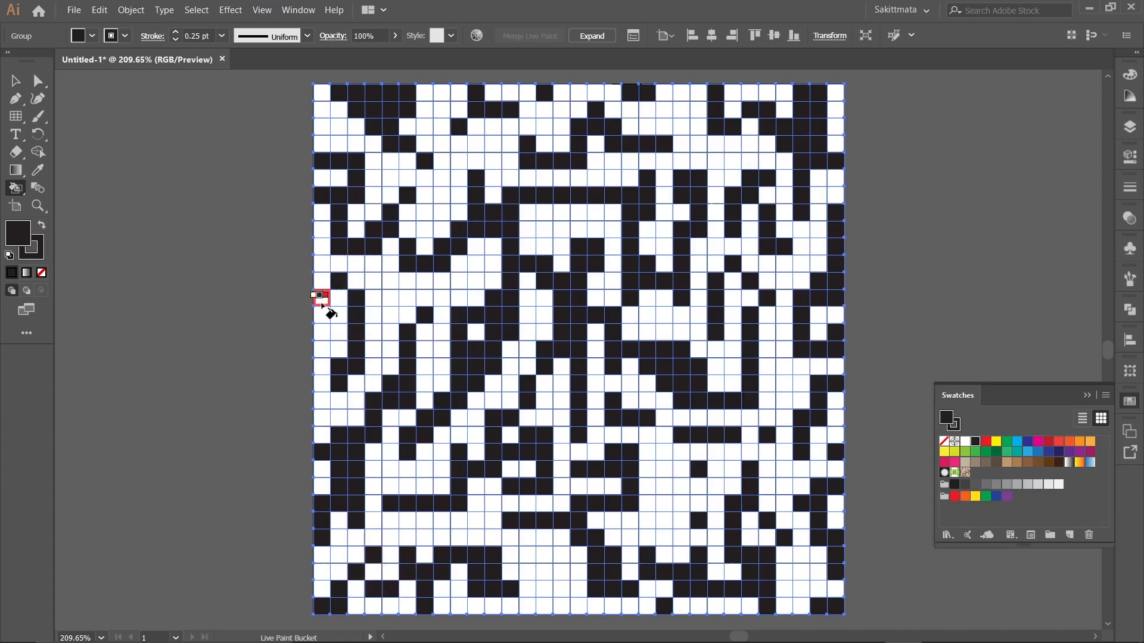
{"action": "left_click", "coordinate": [321, 301]}
{"action": "left_click", "coordinate": [323, 316]}
Paint a stepped black trail at the bottom middle of the grid and add a cell beside the lower-right cluster.
{"action": "left_click", "coordinate": [560, 569]}
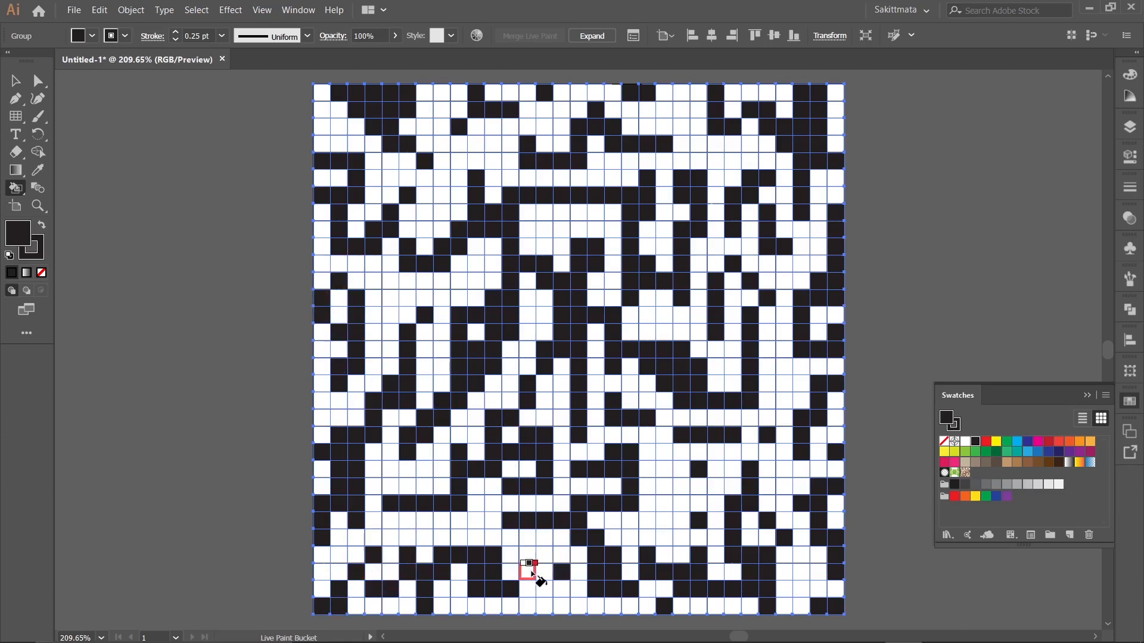
{"action": "left_click", "coordinate": [530, 573]}
{"action": "left_click", "coordinate": [543, 573]}
{"action": "left_click", "coordinate": [548, 589]}
{"action": "left_click", "coordinate": [561, 609]}
{"action": "left_click", "coordinate": [579, 606]}
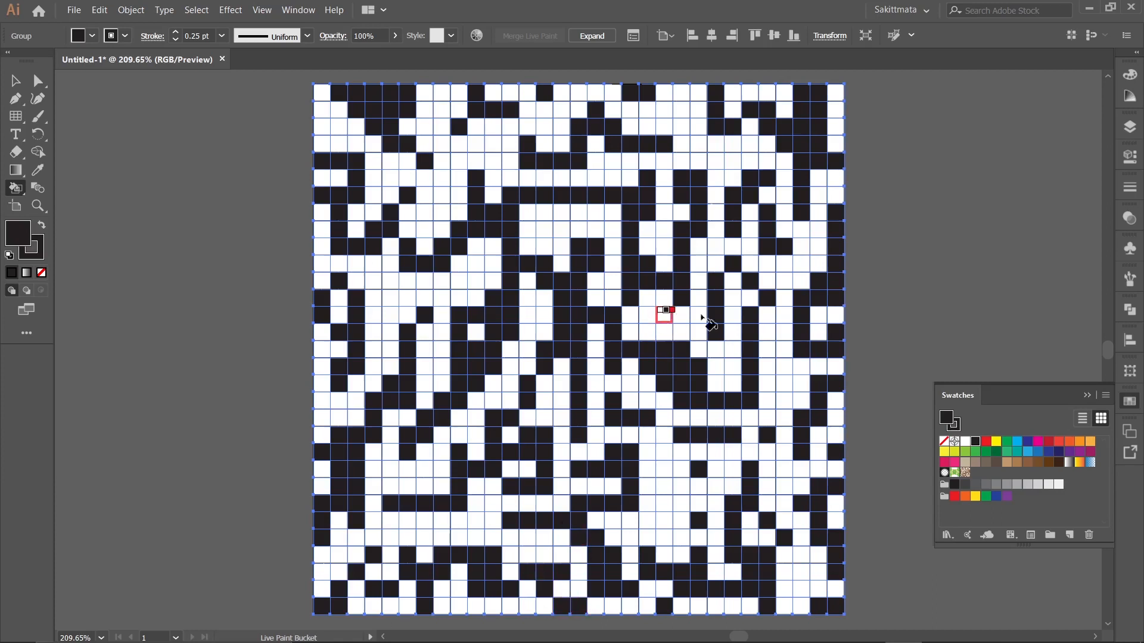
{"action": "left_click", "coordinate": [661, 454]}
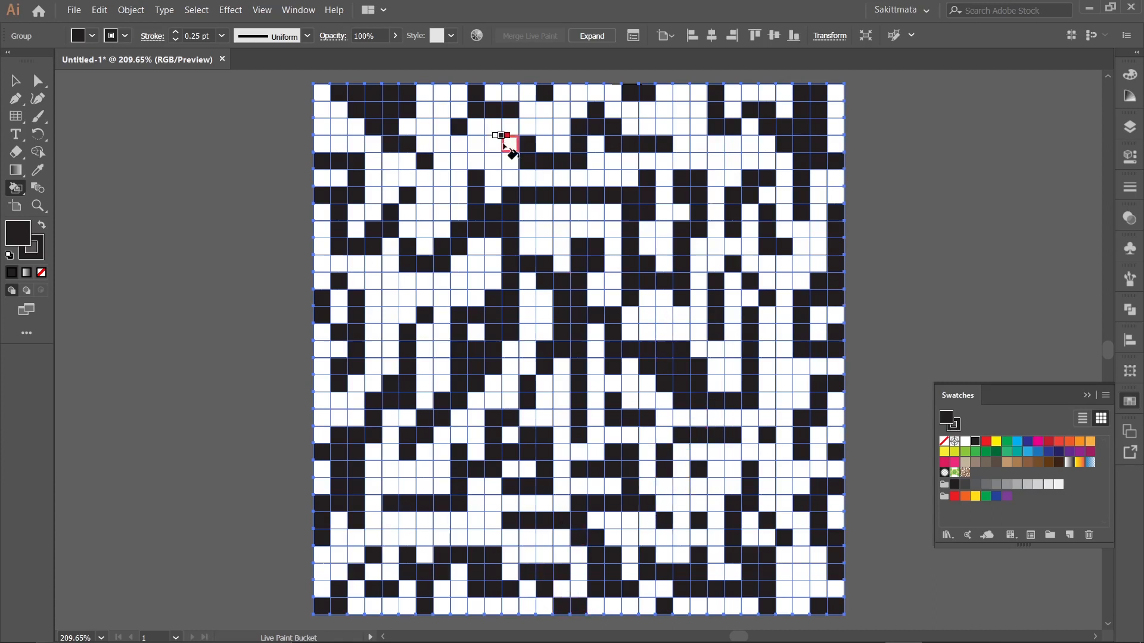
Paint black branches in the upper left and upper centre, and fill a stepped patch in the white area right of centre.
{"action": "left_click_drag", "start_coordinate": [561, 240], "coordinate": [533, 226]}
{"action": "mouse_move", "coordinate": [482, 152]}
{"action": "left_mouse_down"}
{"action": "mouse_move", "coordinate": [451, 159]}
{"action": "mouse_move", "coordinate": [428, 187]}
{"action": "left_mouse_up"}
{"action": "left_click", "coordinate": [342, 128]}
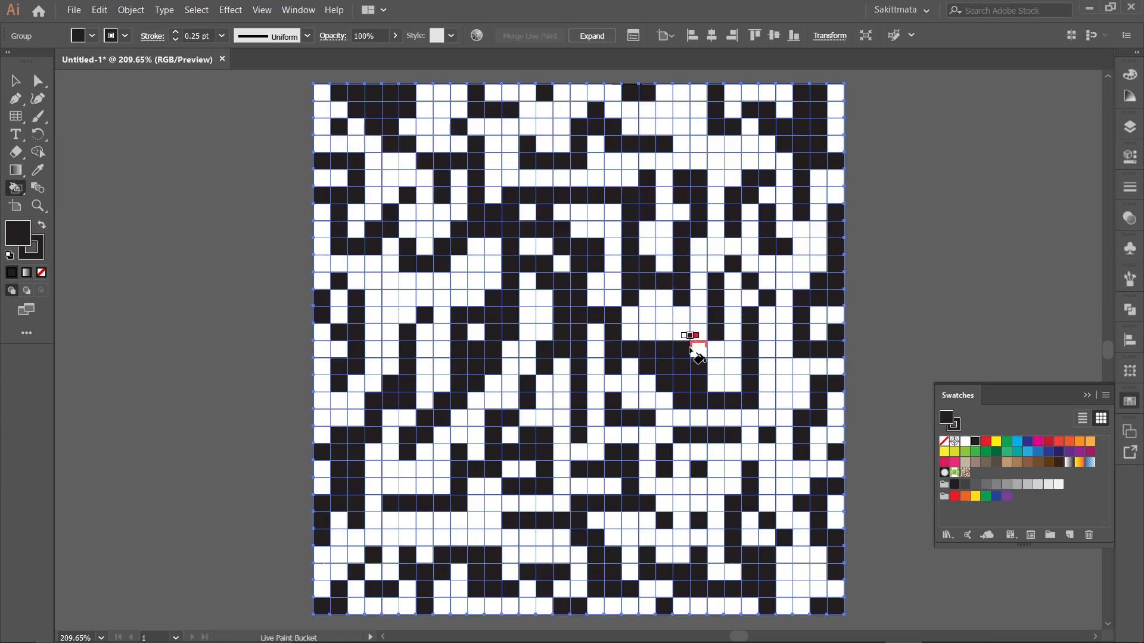
{"action": "mouse_move", "coordinate": [691, 350]}
{"action": "left_mouse_down"}
{"action": "mouse_move", "coordinate": [669, 313]}
{"action": "mouse_move", "coordinate": [647, 330]}
{"action": "left_mouse_up"}
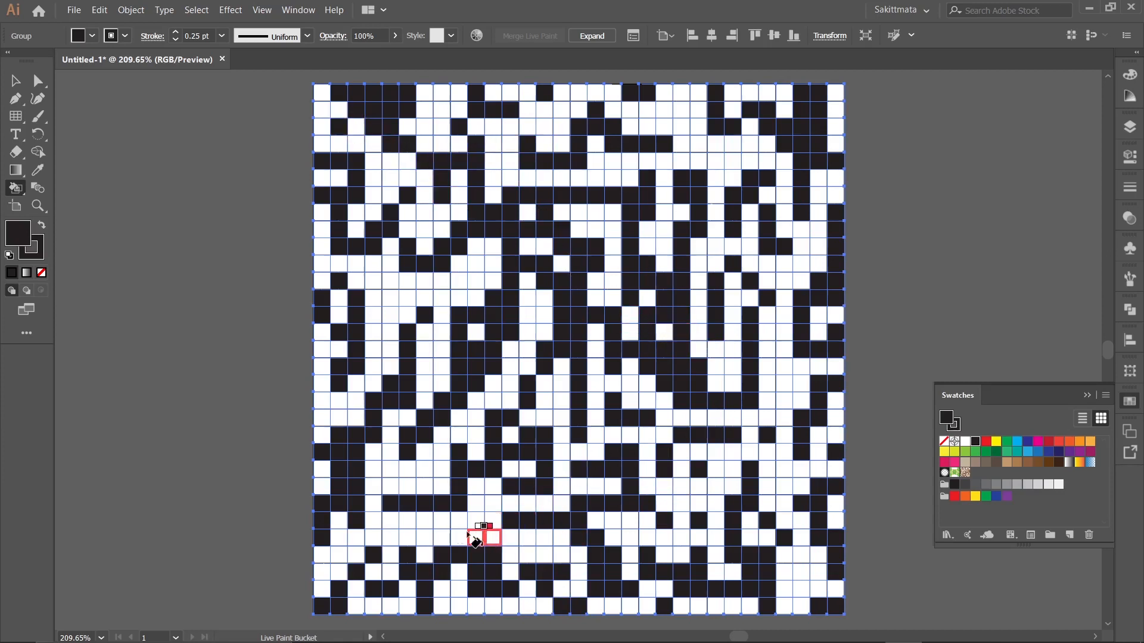
Paint branching black clusters in the grid's lower left and left of the central shape.
{"action": "mouse_move", "coordinate": [475, 539]}
{"action": "left_mouse_down"}
{"action": "mouse_move", "coordinate": [421, 516]}
{"action": "mouse_move", "coordinate": [416, 445]}
{"action": "left_mouse_up"}
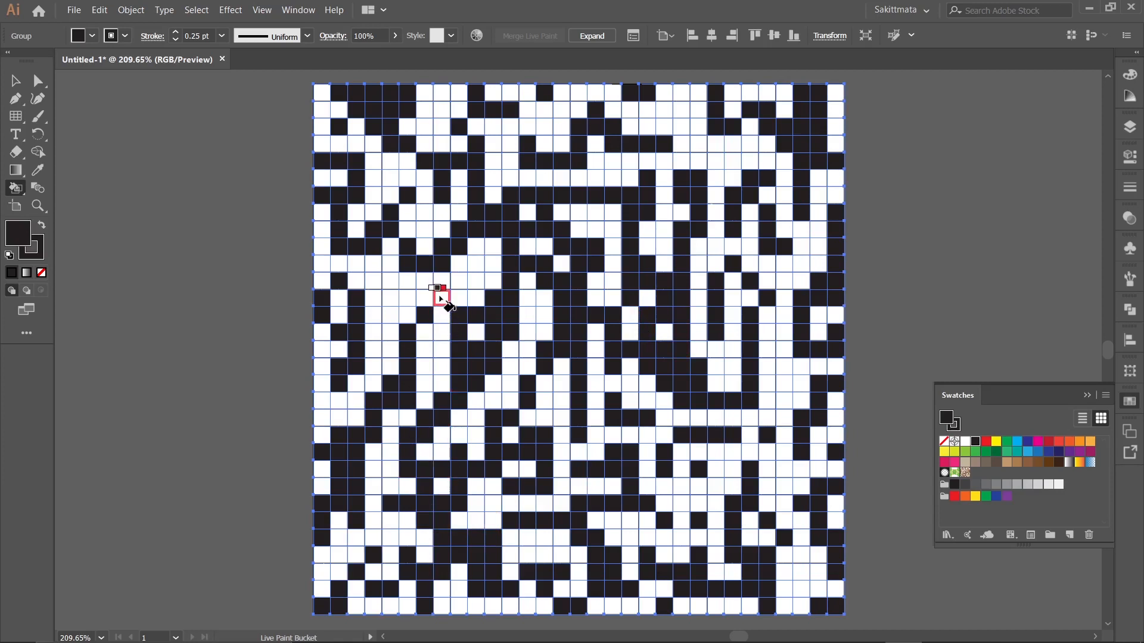
{"action": "left_click_drag", "start_coordinate": [441, 298], "coordinate": [425, 351]}
{"action": "mouse_move", "coordinate": [391, 316]}
{"action": "left_mouse_down"}
{"action": "mouse_move", "coordinate": [380, 287]}
{"action": "mouse_move", "coordinate": [442, 278]}
{"action": "left_mouse_up"}
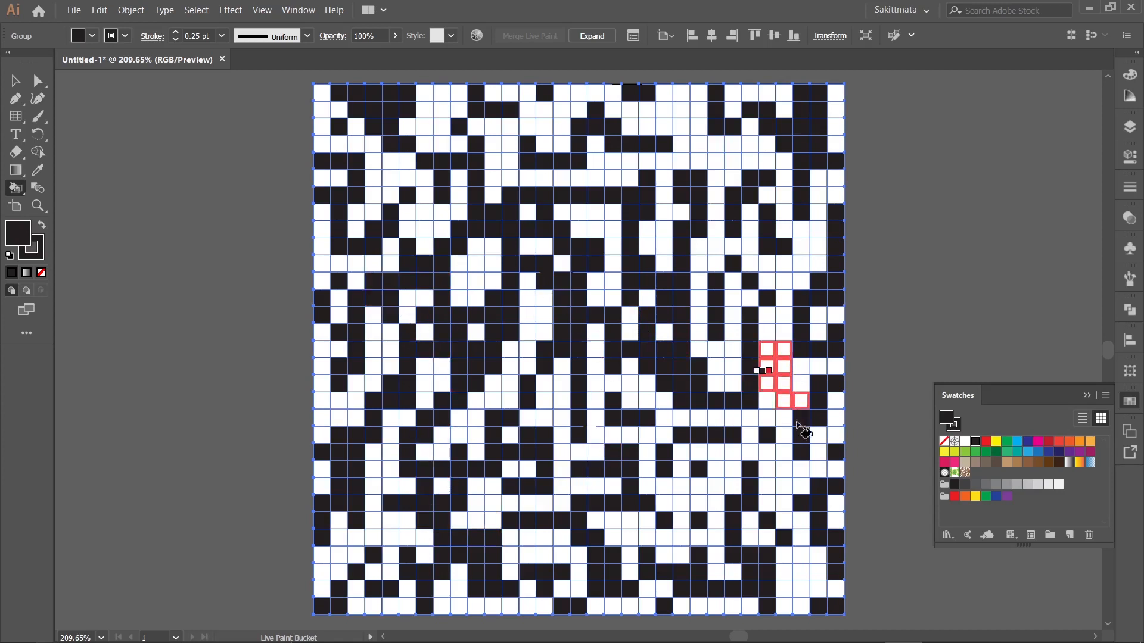
Fill black blocks along the right side, then thicken the upper-middle branches and the central shape with winding strokes.
{"action": "left_click", "coordinate": [792, 378]}
{"action": "left_click", "coordinate": [795, 483]}
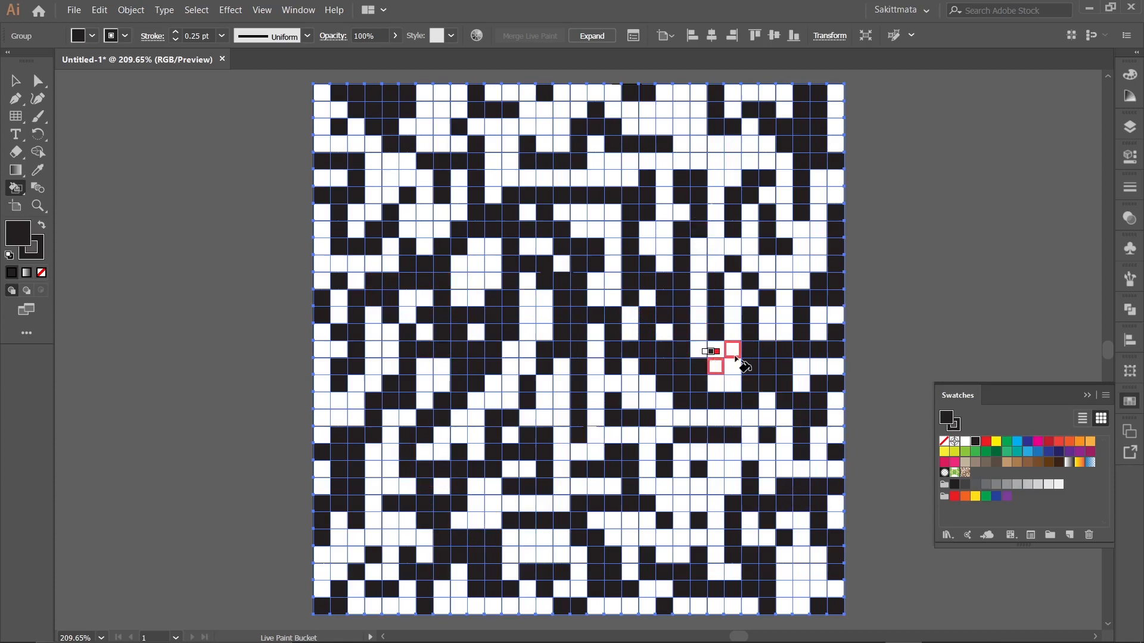
{"action": "mouse_move", "coordinate": [694, 126]}
{"action": "left_mouse_down"}
{"action": "mouse_move", "coordinate": [697, 145]}
{"action": "mouse_move", "coordinate": [732, 158]}
{"action": "mouse_move", "coordinate": [586, 179]}
{"action": "left_mouse_up"}
{"action": "left_click_drag", "start_coordinate": [613, 212], "coordinate": [607, 274]}
{"action": "left_click_drag", "start_coordinate": [559, 383], "coordinate": [562, 468]}
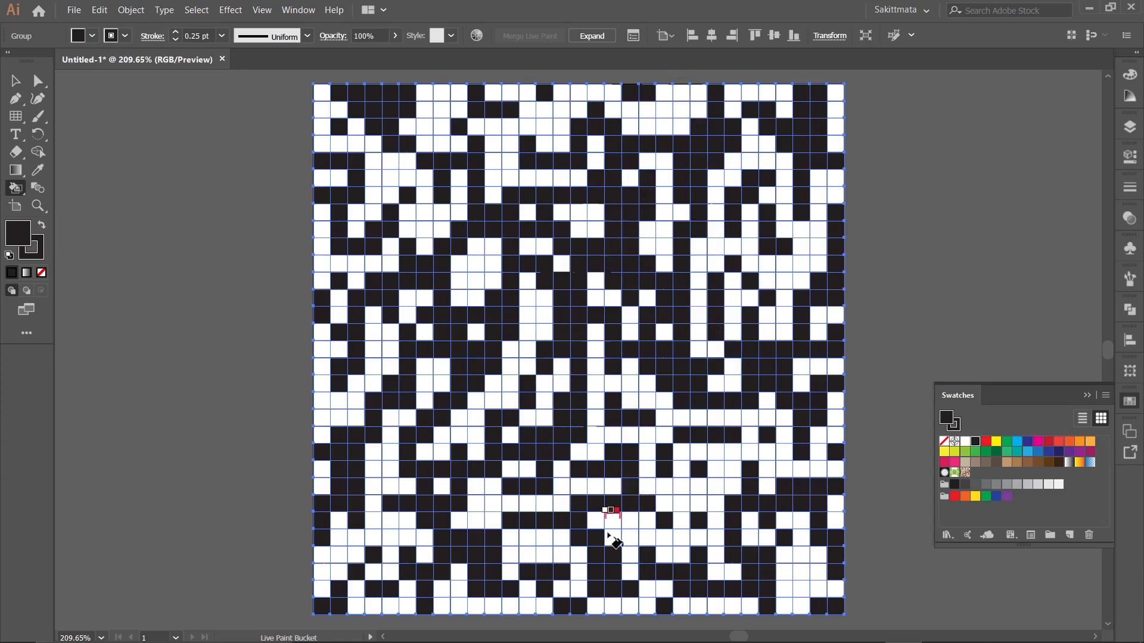
Fill black cell patches at the bottom middle, in the white gap left of centre and in the upper left.
{"action": "left_click_drag", "start_coordinate": [607, 534], "coordinate": [630, 546]}
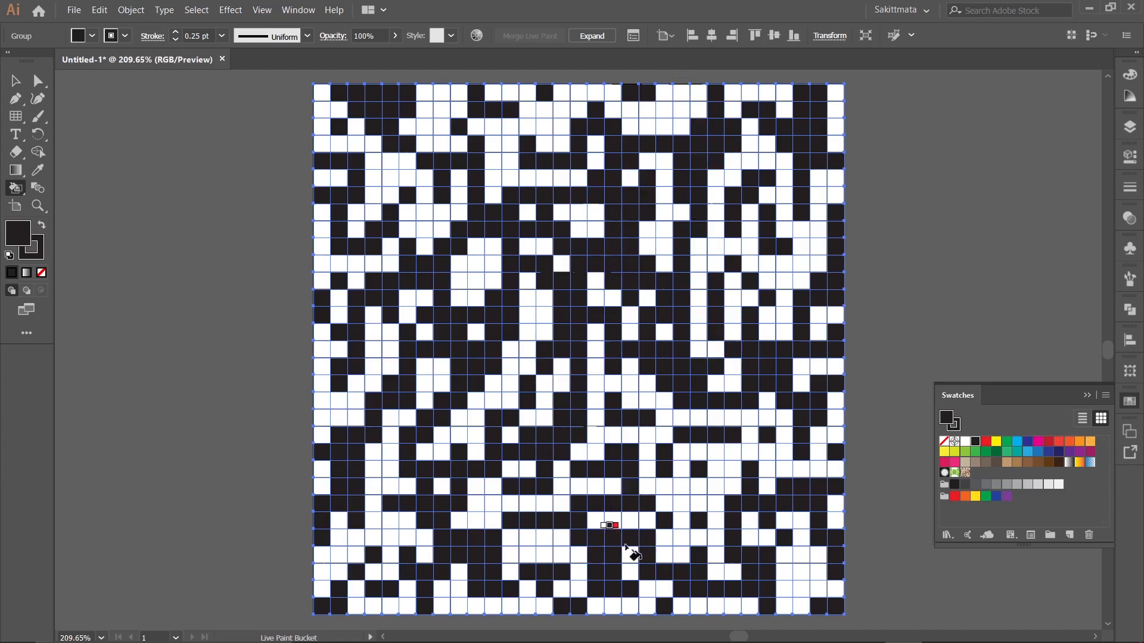
{"action": "left_click", "coordinate": [541, 540]}
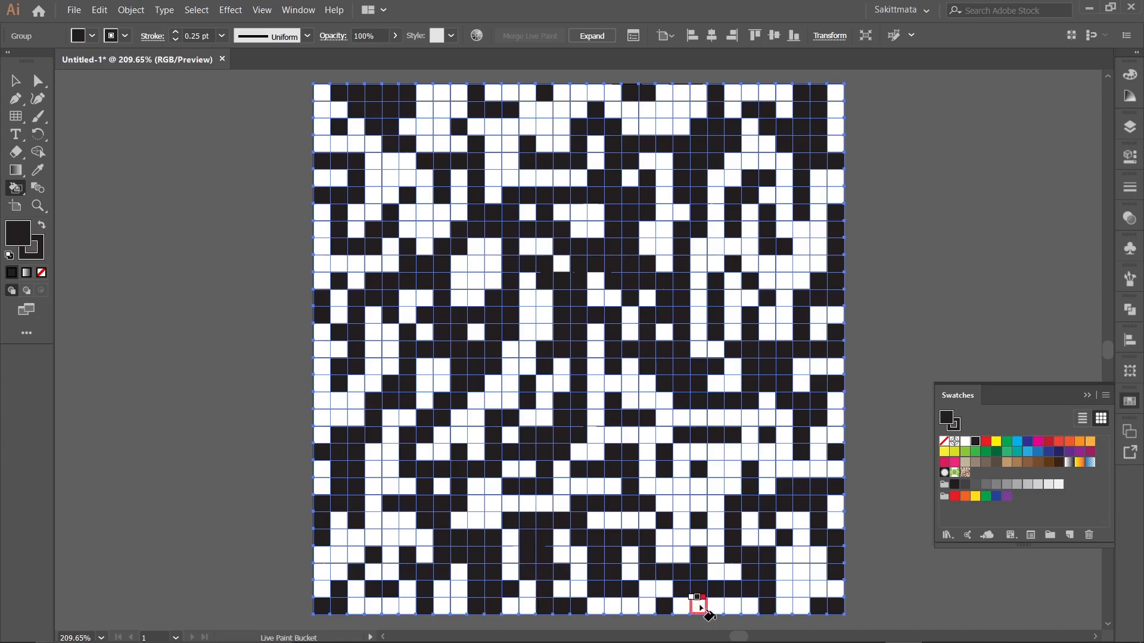
{"action": "left_click_drag", "start_coordinate": [465, 275], "coordinate": [482, 276]}
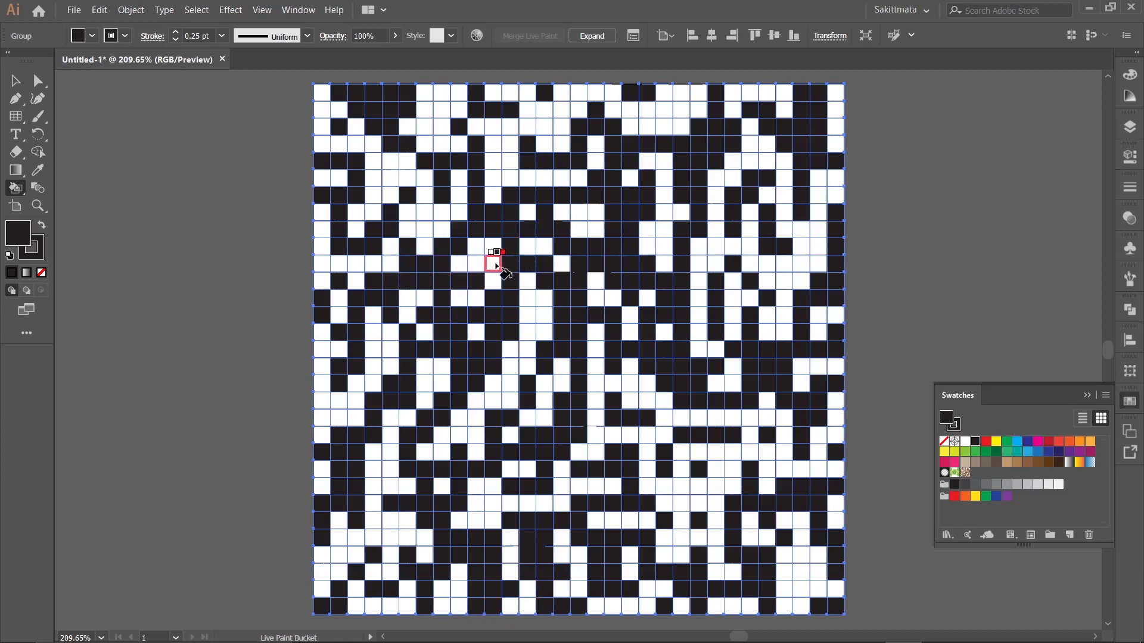
{"action": "left_click", "coordinate": [495, 261]}
{"action": "left_click", "coordinate": [400, 184]}
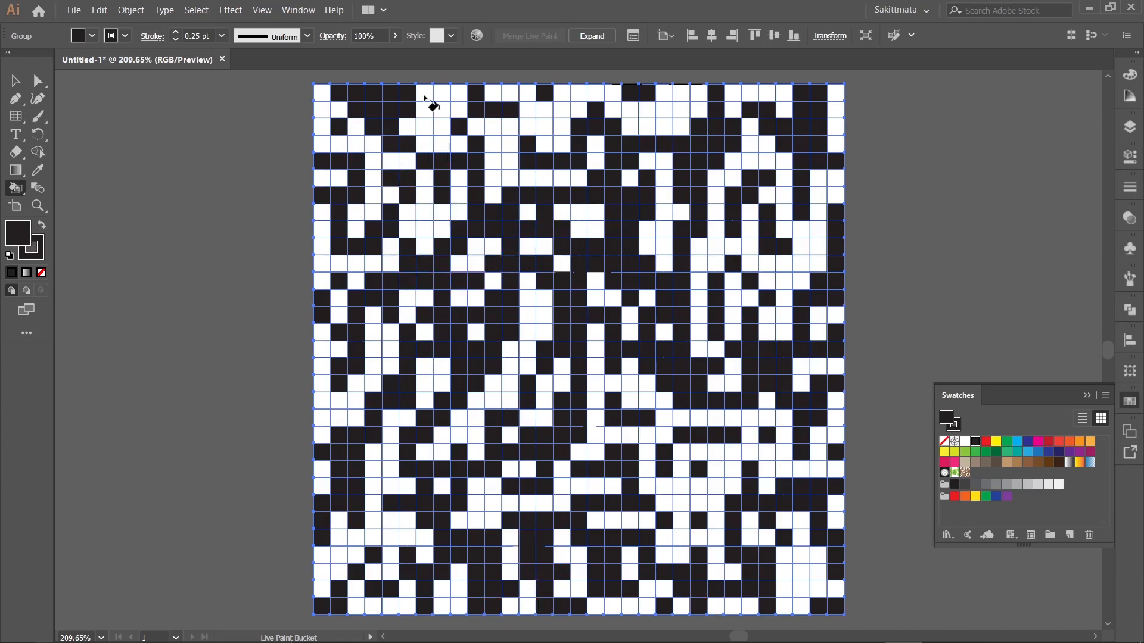
Paint a black row across the right side, a cluster in the lower right and a strip through the white gap at the centre.
{"action": "left_click_drag", "start_coordinate": [788, 276], "coordinate": [785, 264]}
{"action": "mouse_move", "coordinate": [795, 260]}
{"action": "left_mouse_down"}
{"action": "mouse_move", "coordinate": [773, 269]}
{"action": "mouse_move", "coordinate": [713, 248]}
{"action": "left_mouse_up"}
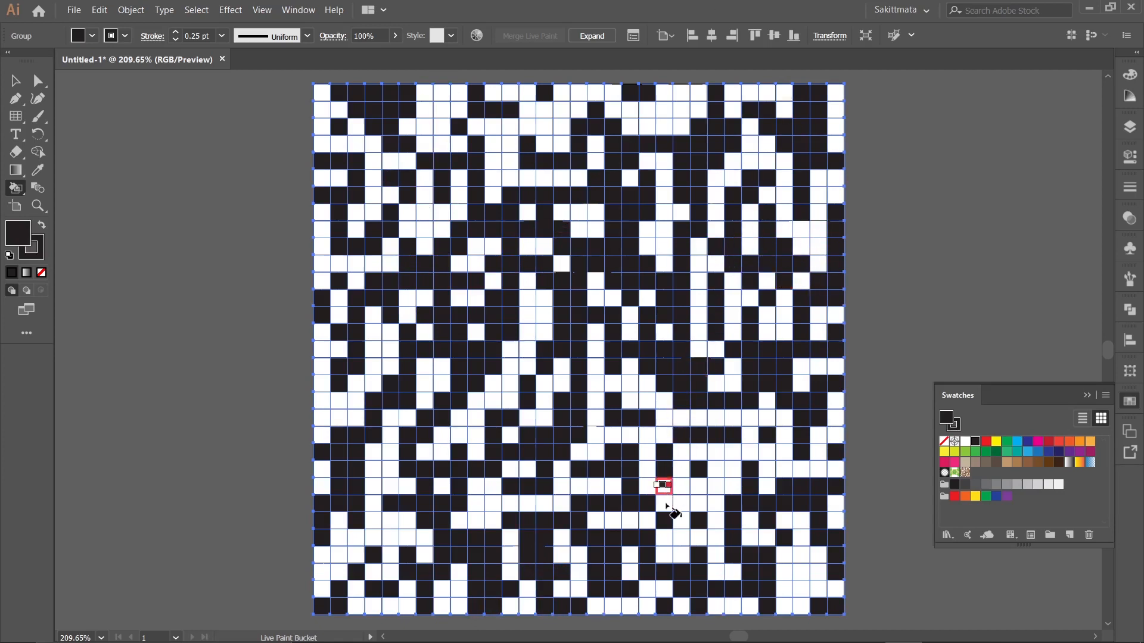
{"action": "left_click_drag", "start_coordinate": [665, 505], "coordinate": [721, 474]}
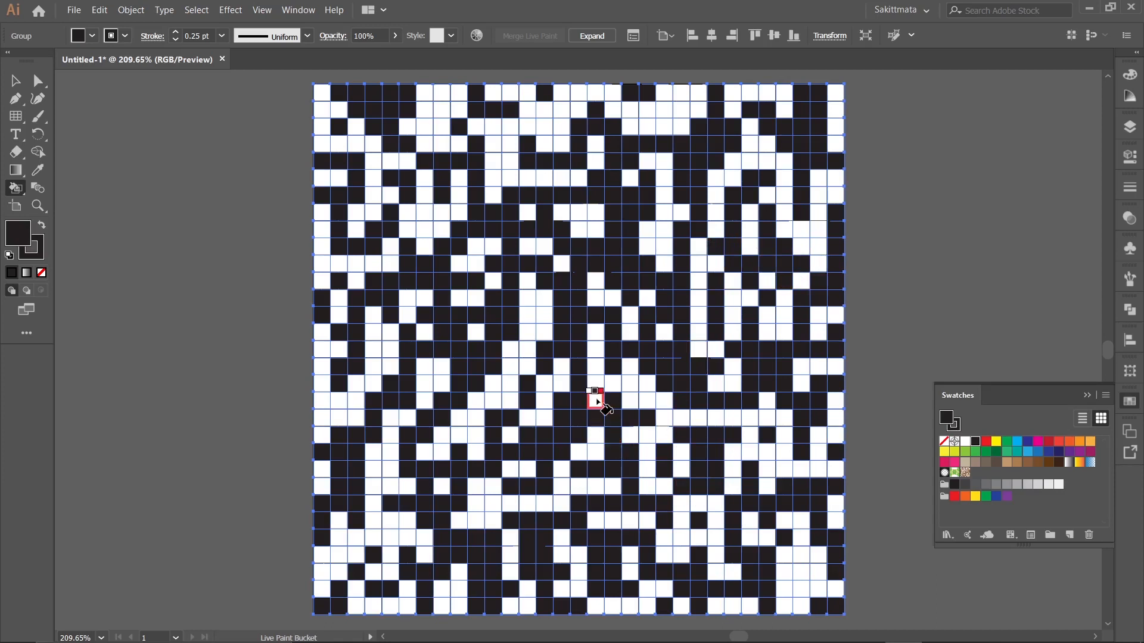
{"action": "left_click_drag", "start_coordinate": [598, 398], "coordinate": [607, 338]}
Fill black cells left of centre and join the upper-left clusters with a short downward trail.
{"action": "left_click_drag", "start_coordinate": [423, 365], "coordinate": [424, 380]}
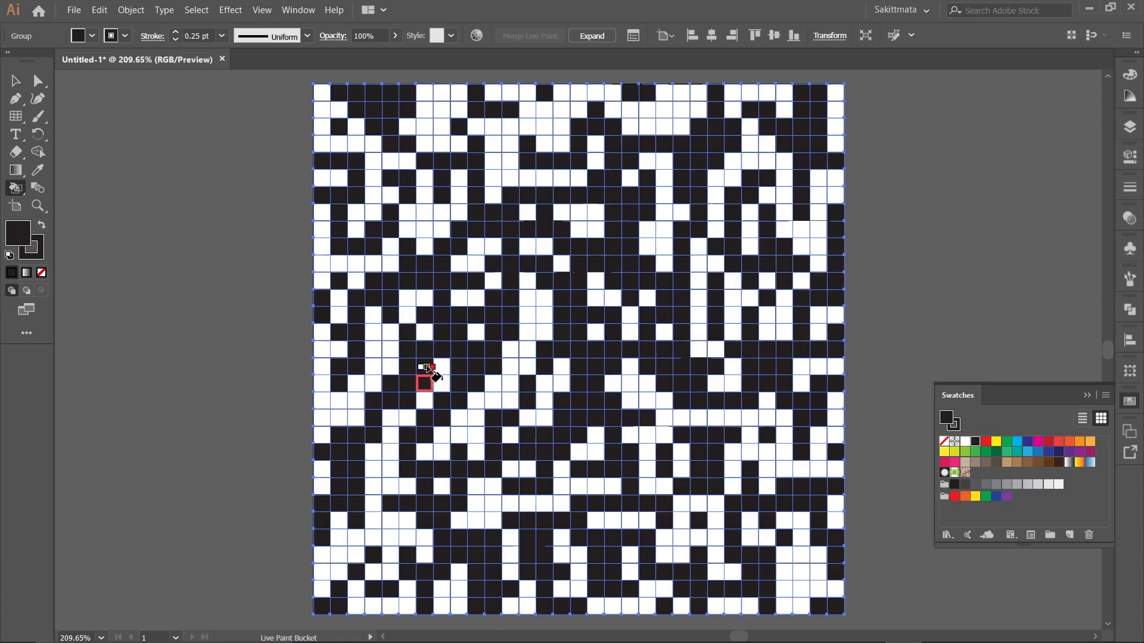
{"action": "left_click", "coordinate": [405, 291]}
{"action": "left_click", "coordinate": [406, 224]}
{"action": "left_click_drag", "start_coordinate": [409, 214], "coordinate": [424, 252]}
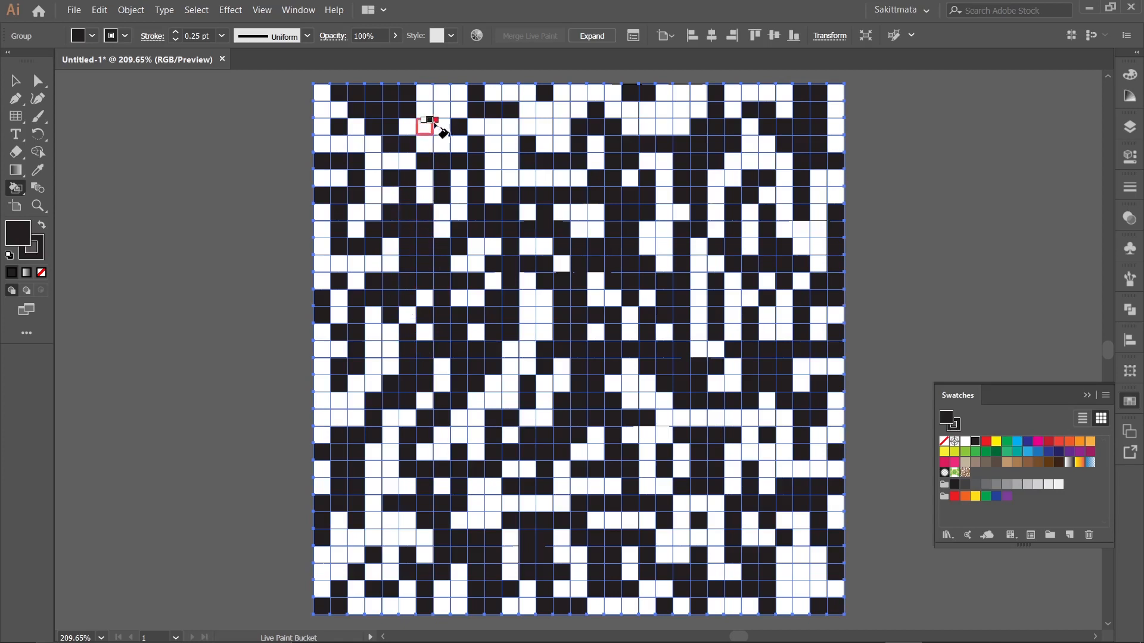
Paint a short vertical black bar at the grid's upper left and fill single cells near the top right of centre.
{"action": "left_click_drag", "start_coordinate": [440, 93], "coordinate": [439, 123]}
{"action": "left_click", "coordinate": [663, 98]}
{"action": "left_click", "coordinate": [657, 130]}
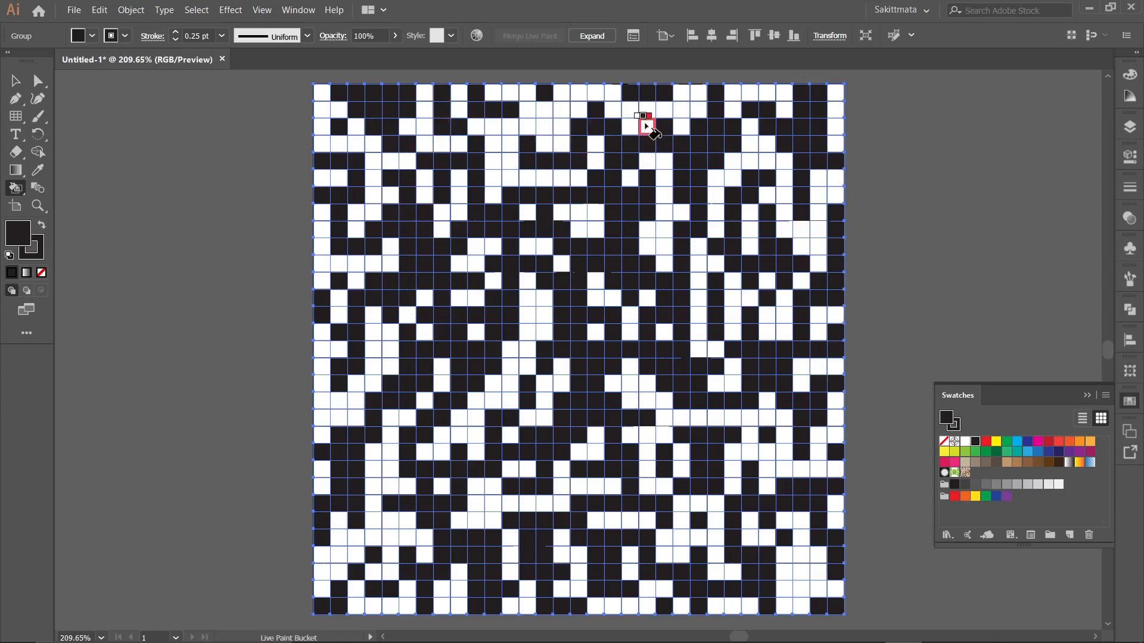
{"action": "left_click", "coordinate": [646, 129]}
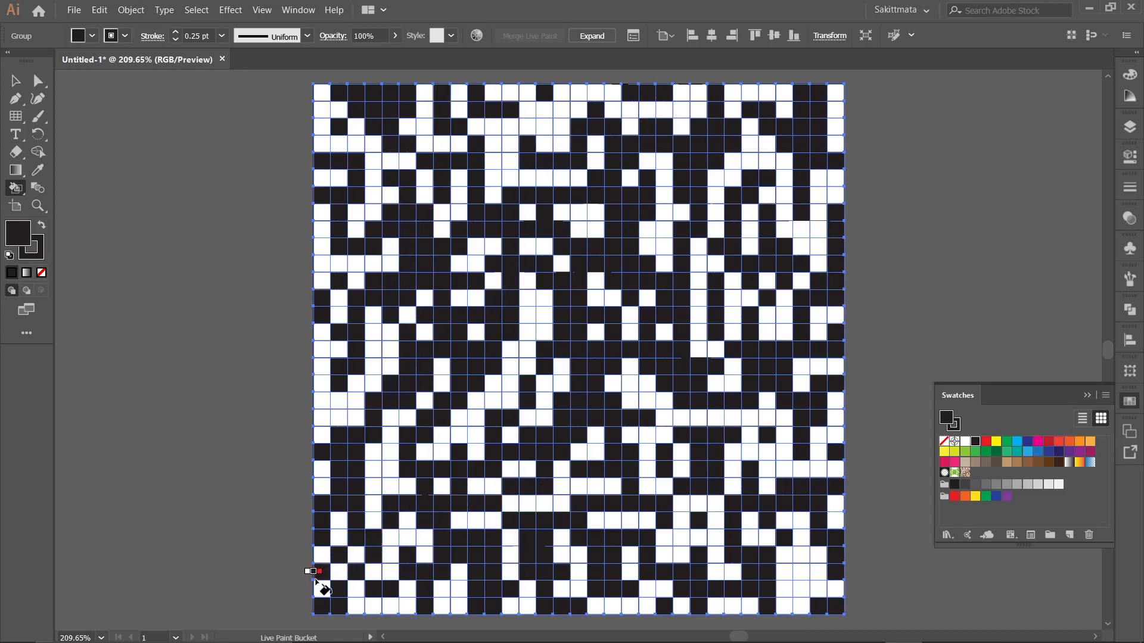
Select the whole painted grid and remove its stroke.
{"action": "left_click", "coordinate": [16, 100]}
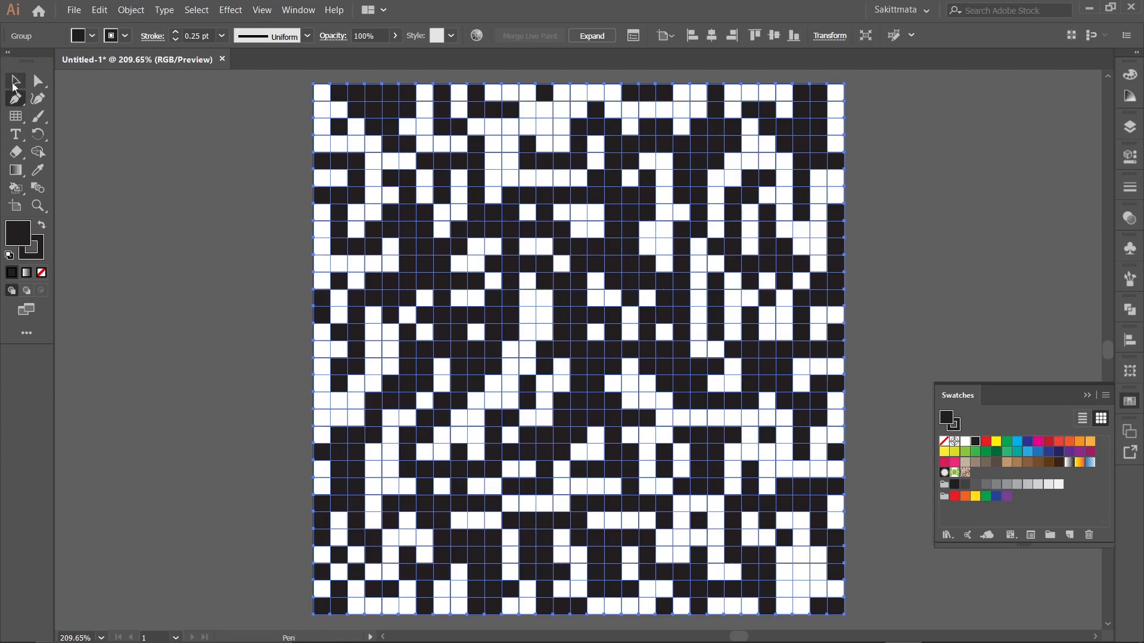
{"action": "key", "text": "v"}
{"action": "left_click", "coordinate": [207, 172]}
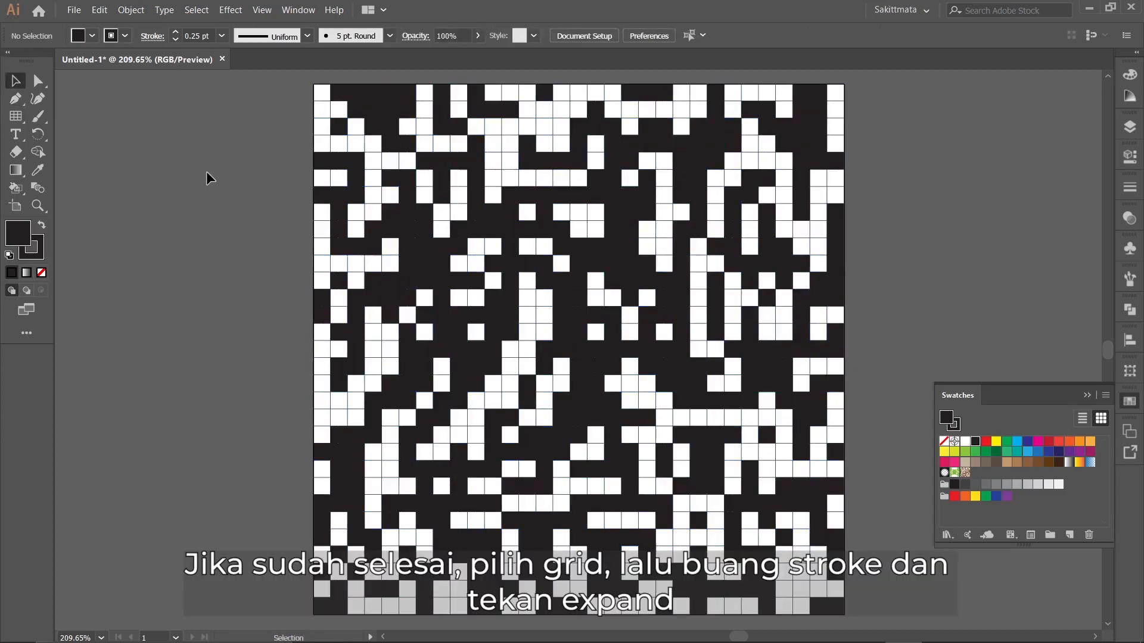
{"action": "left_click", "coordinate": [556, 326]}
{"action": "left_click", "coordinate": [131, 10]}
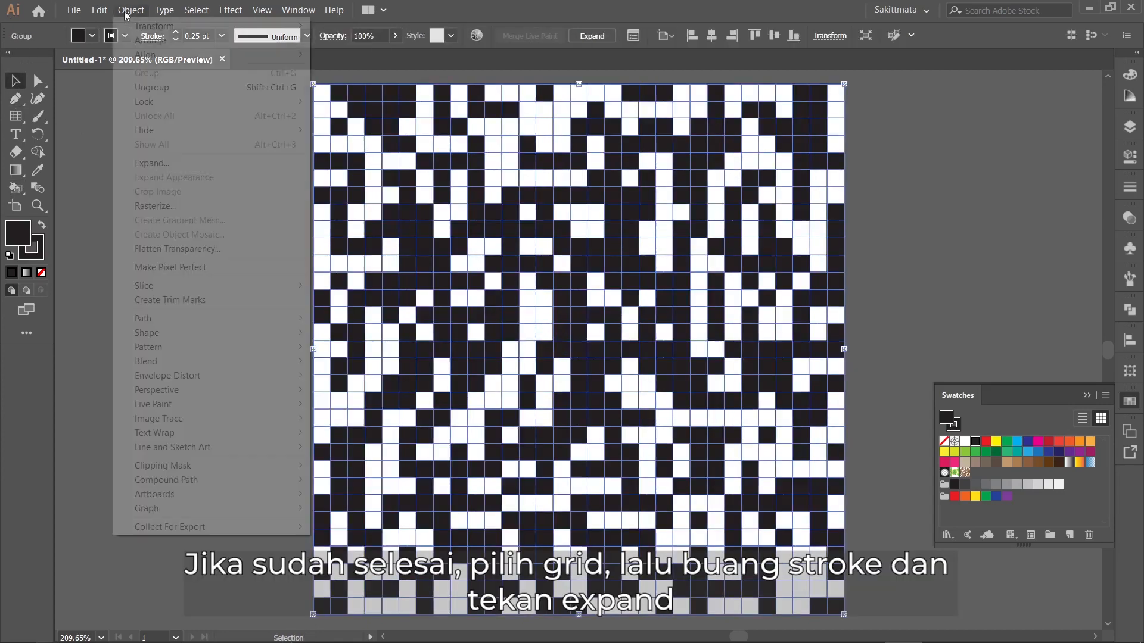
{"action": "left_click", "coordinate": [33, 252]}
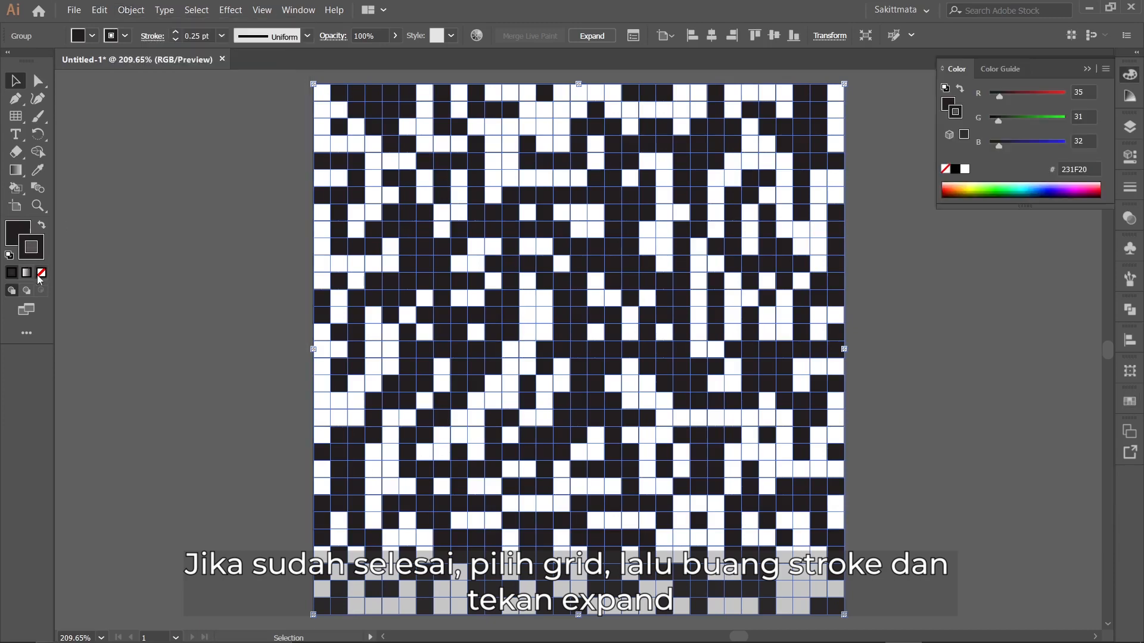
{"action": "left_click", "coordinate": [42, 273]}
Expand the grid with the default options, deselect it and show the document's layers.
{"action": "left_click", "coordinate": [131, 9]}
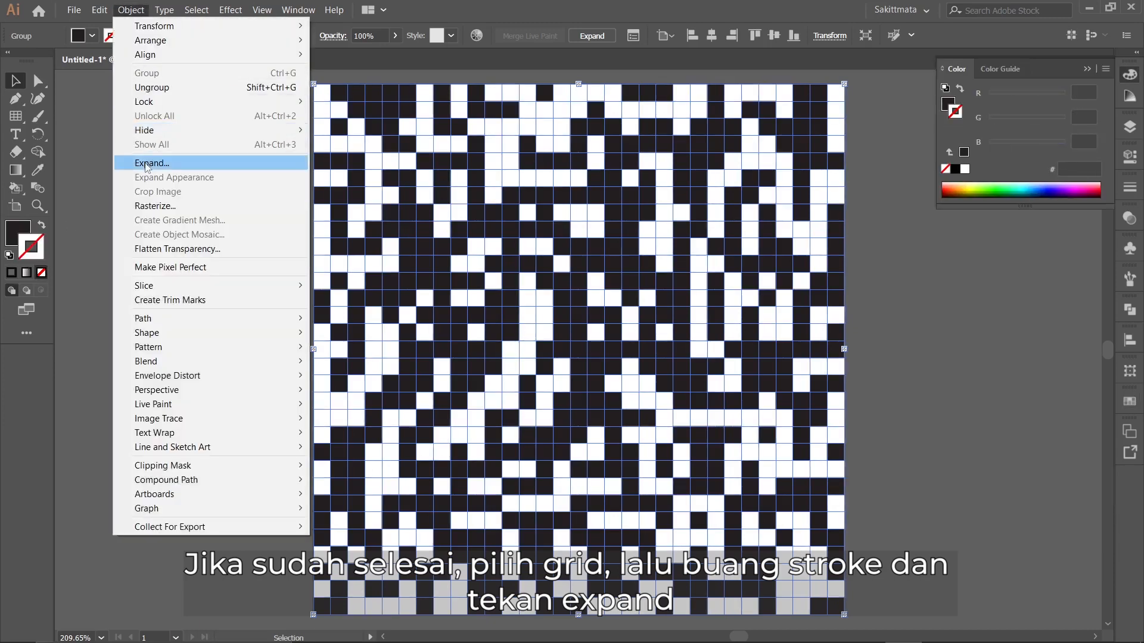
{"action": "left_click", "coordinate": [146, 165]}
{"action": "left_click", "coordinate": [529, 418]}
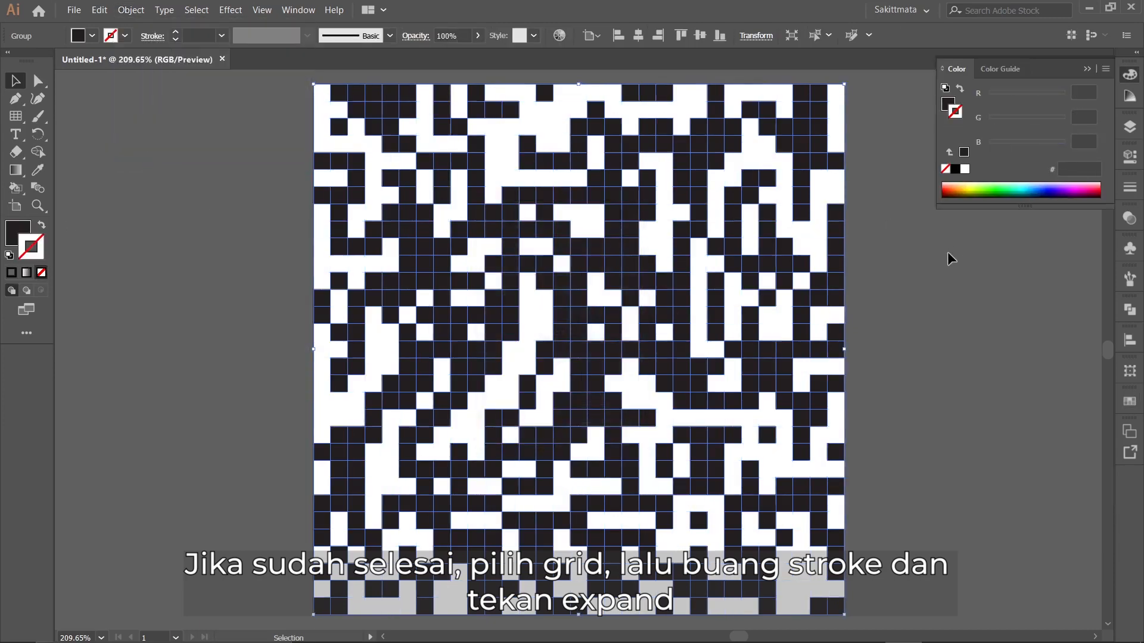
{"action": "left_click", "coordinate": [936, 258]}
{"action": "left_click", "coordinate": [1130, 127]}
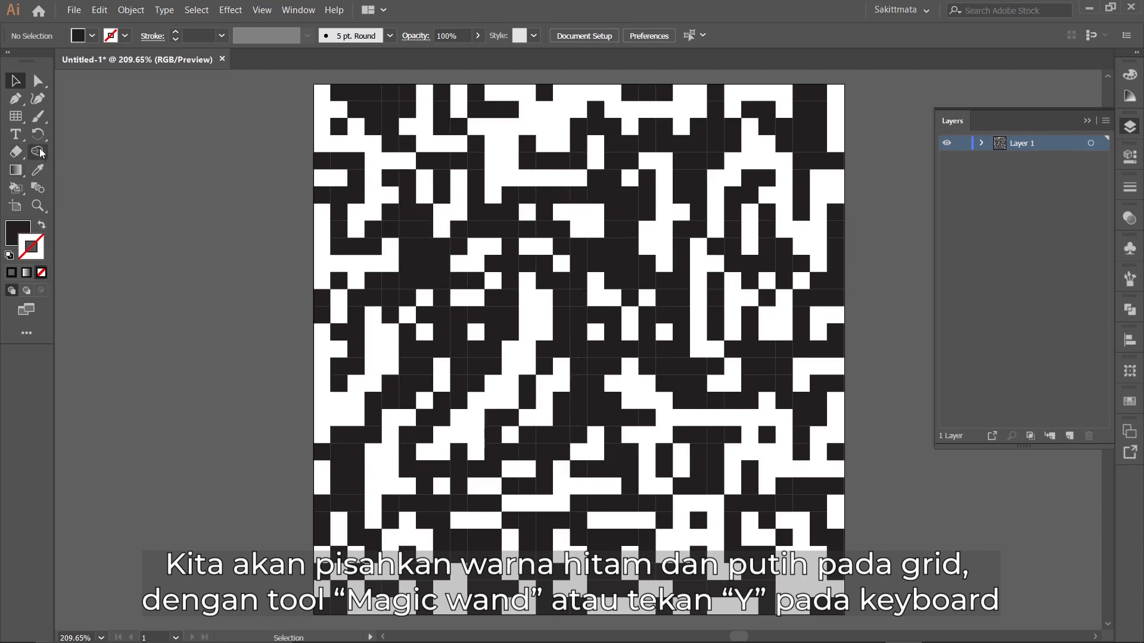
{"action": "left_click", "coordinate": [26, 332]}
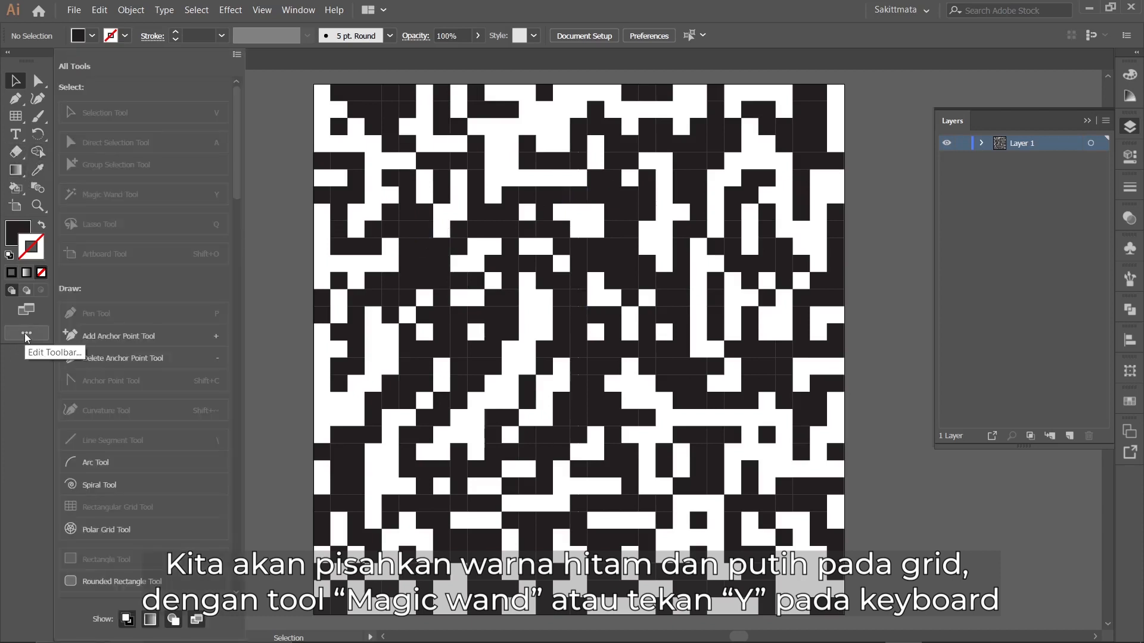
{"action": "scroll", "coordinate": [136, 200], "scroll_direction": "down", "scroll_amount": 15}
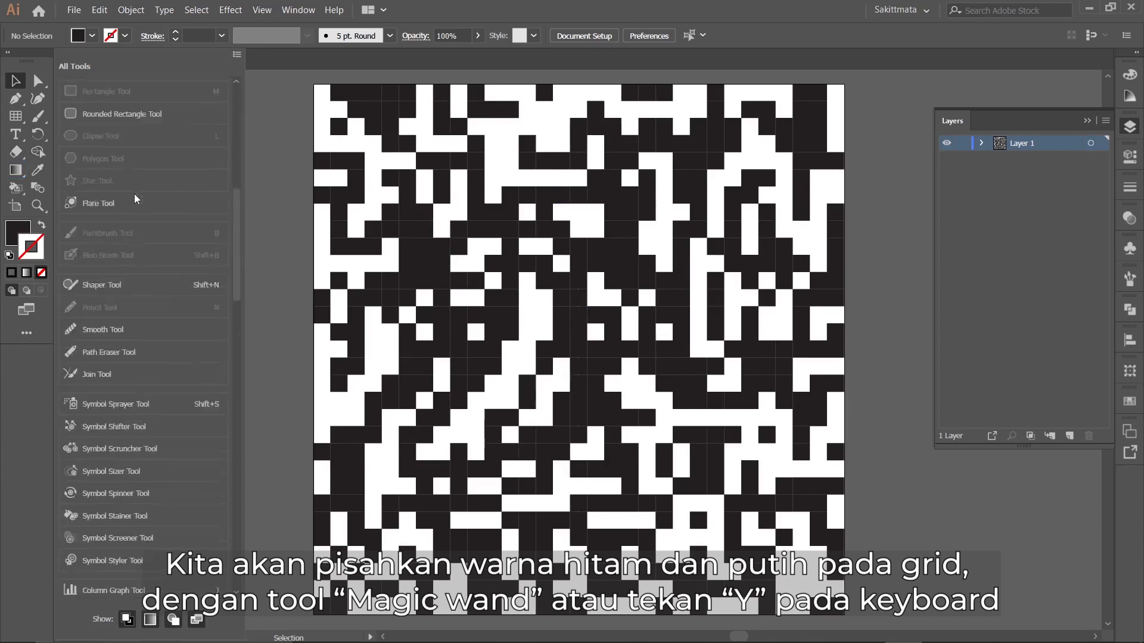
{"action": "scroll", "coordinate": [134, 193], "scroll_direction": "down", "scroll_amount": 10}
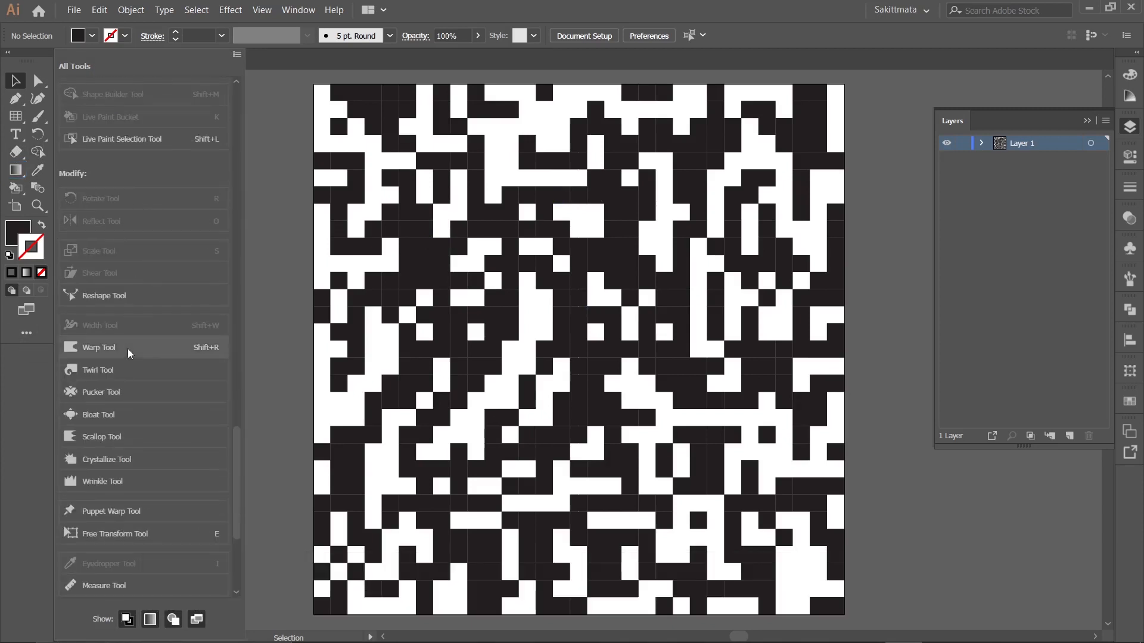
{"action": "scroll", "coordinate": [128, 349], "scroll_direction": "up", "scroll_amount": 3}
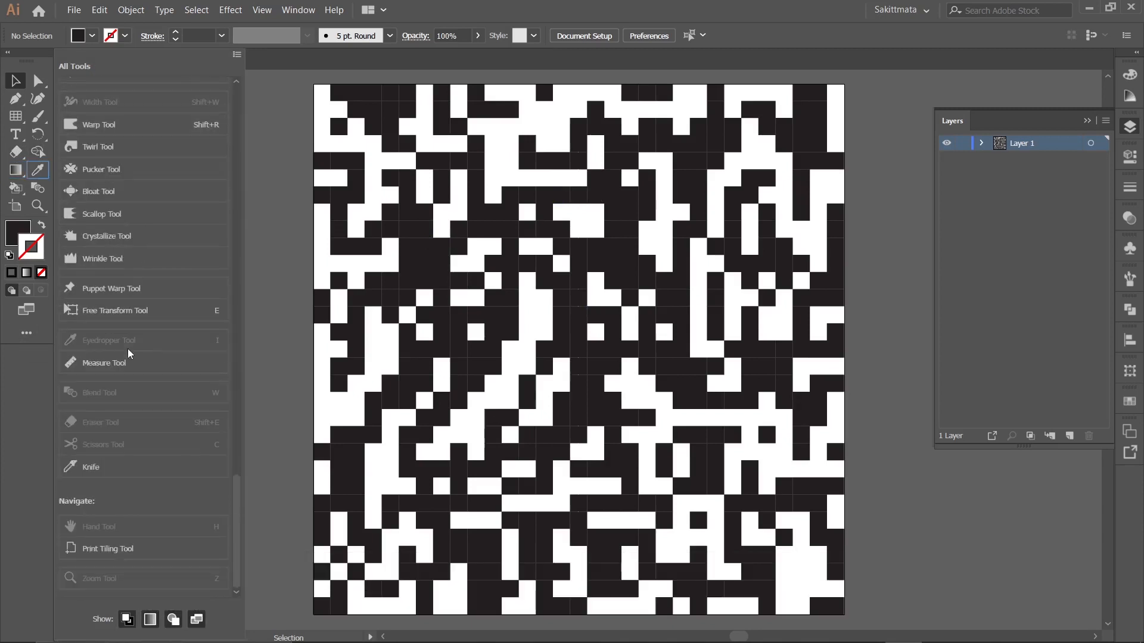
{"action": "scroll", "coordinate": [128, 349], "scroll_direction": "up", "scroll_amount": 15}
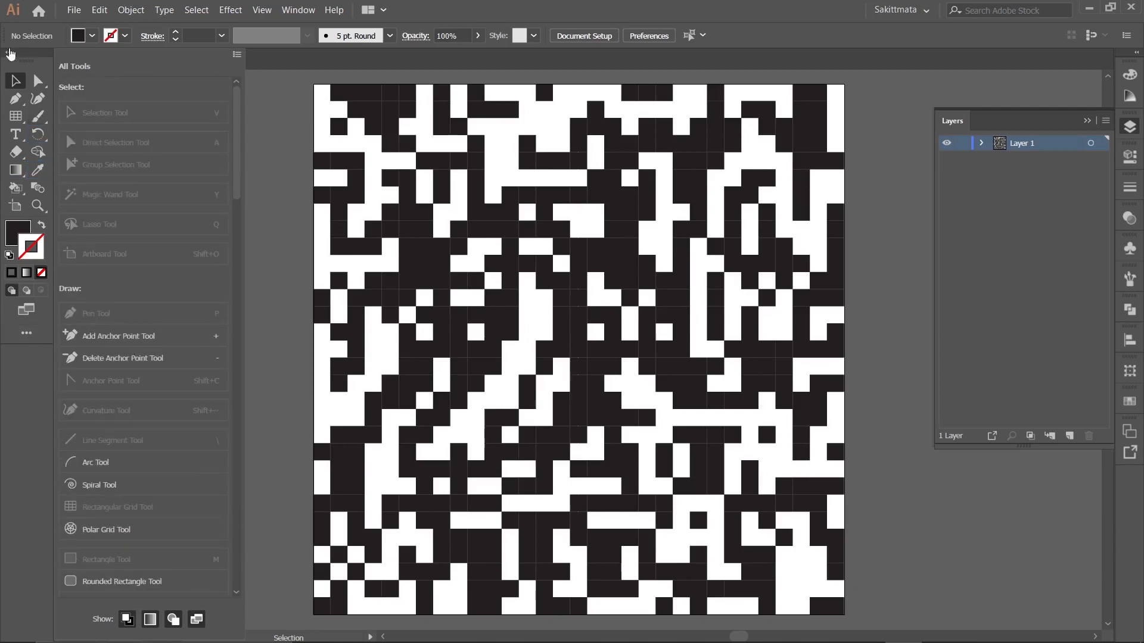
Collapse the toolbox to a single column and select all the black cells at once with the Magic Wand.
{"action": "left_click", "coordinate": [8, 54]}
{"action": "left_click", "coordinate": [8, 54]}
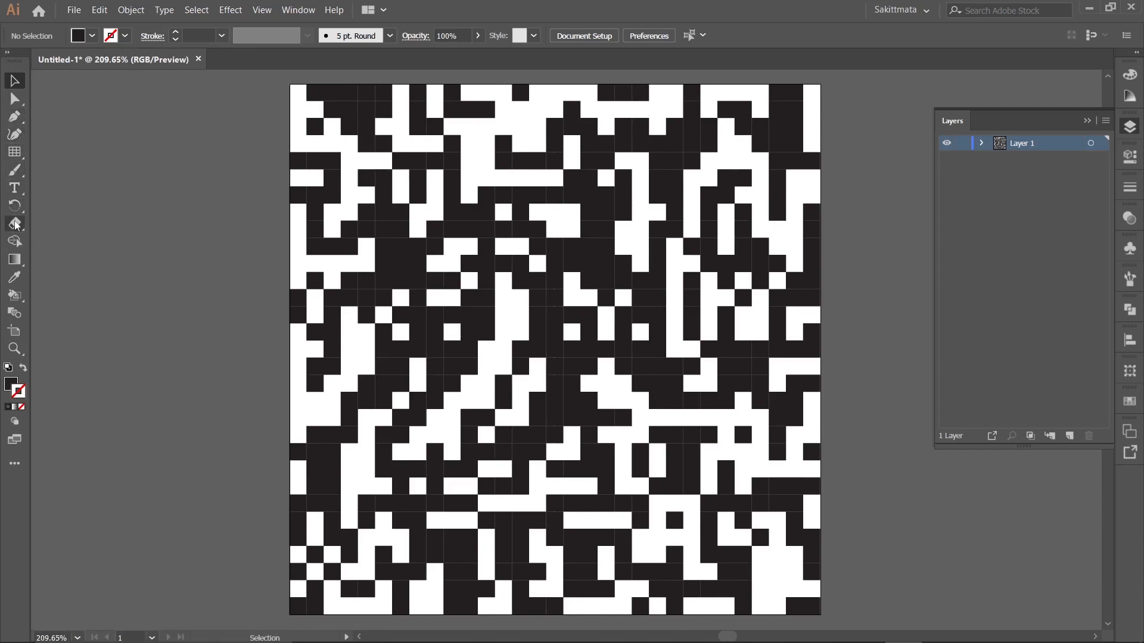
{"action": "left_click", "coordinate": [25, 267]}
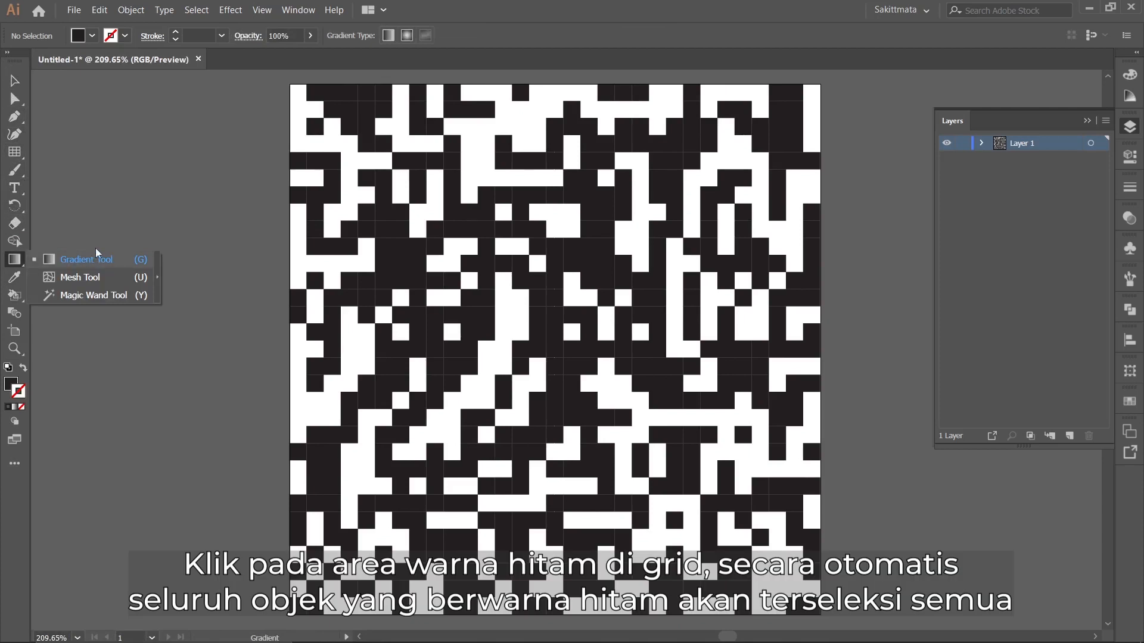
{"action": "left_click", "coordinate": [94, 295]}
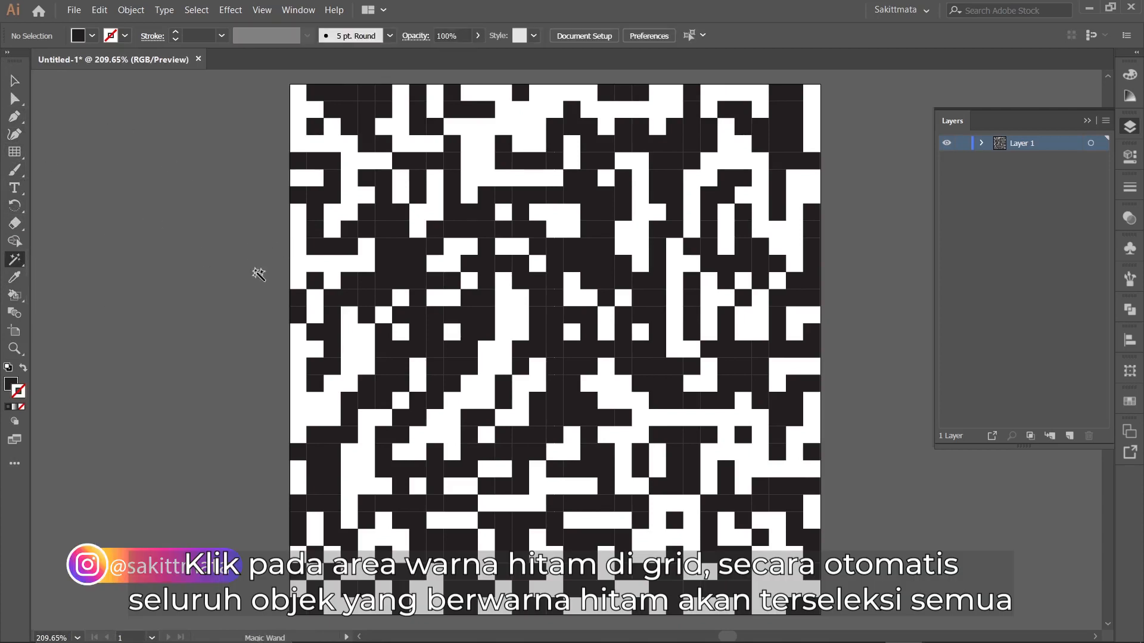
{"action": "left_click", "coordinate": [536, 313]}
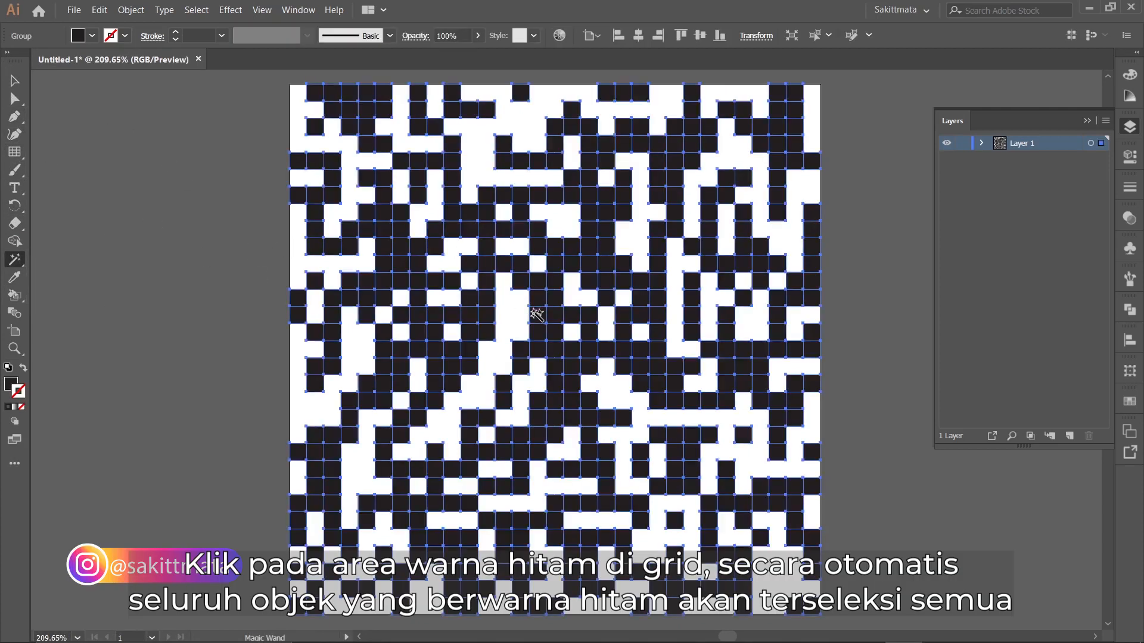
Move the black cells onto a new layer by cutting them and pasting in front, locking Layer 1, and deselect them.
{"action": "left_click", "coordinate": [99, 11]}
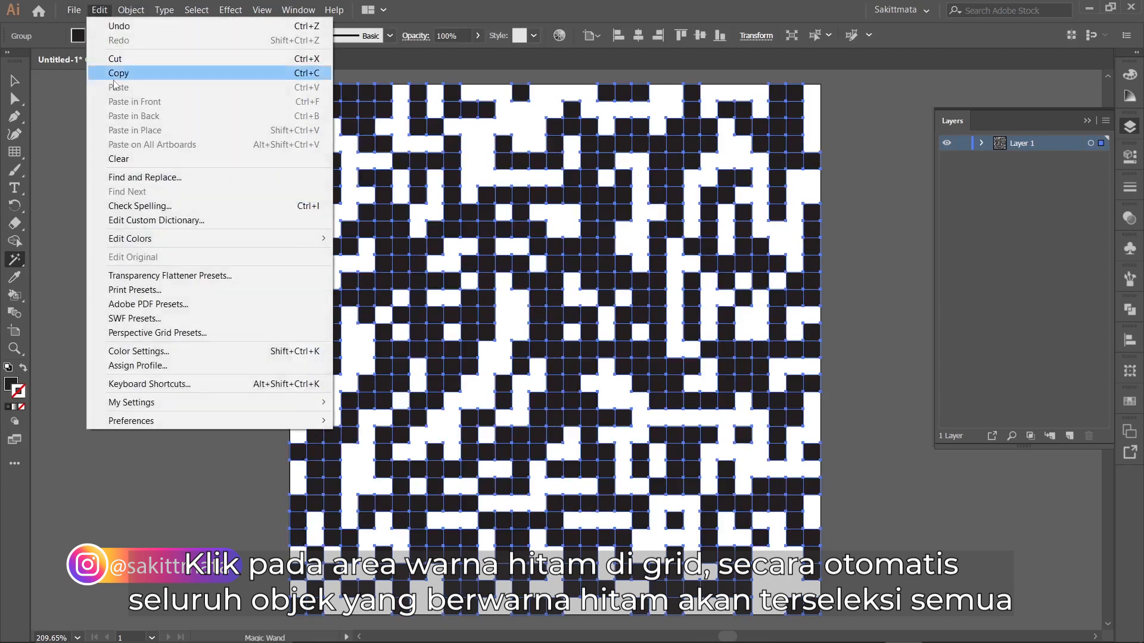
{"action": "left_click", "coordinate": [115, 59]}
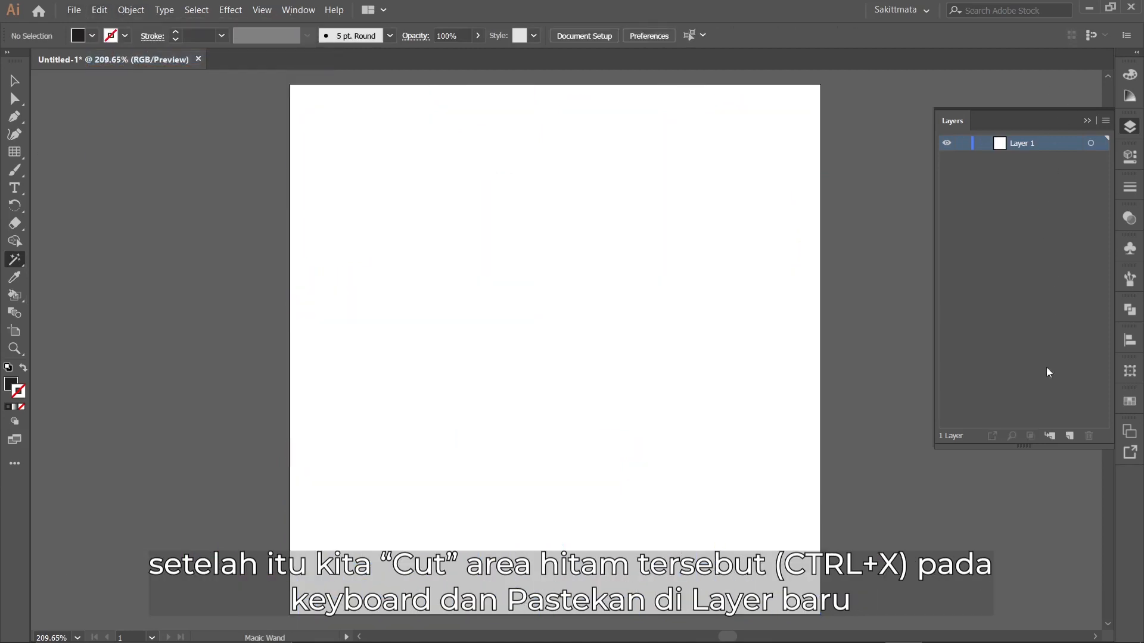
{"action": "left_click", "coordinate": [1069, 435]}
{"action": "left_click", "coordinate": [960, 160]}
{"action": "left_click", "coordinate": [105, 11]}
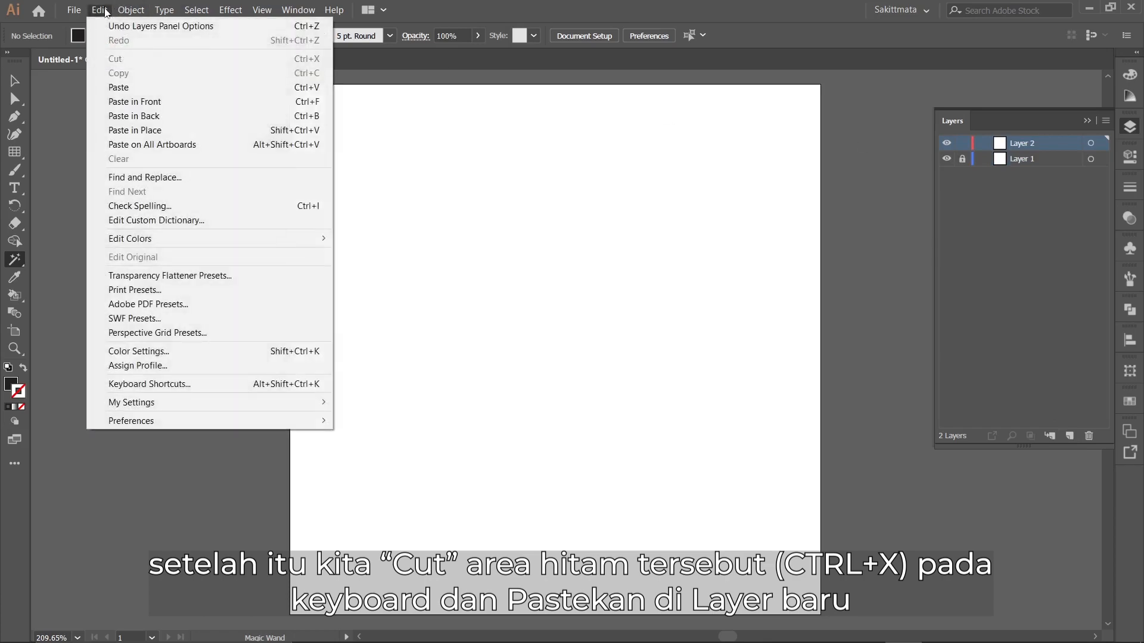
{"action": "left_click", "coordinate": [128, 102]}
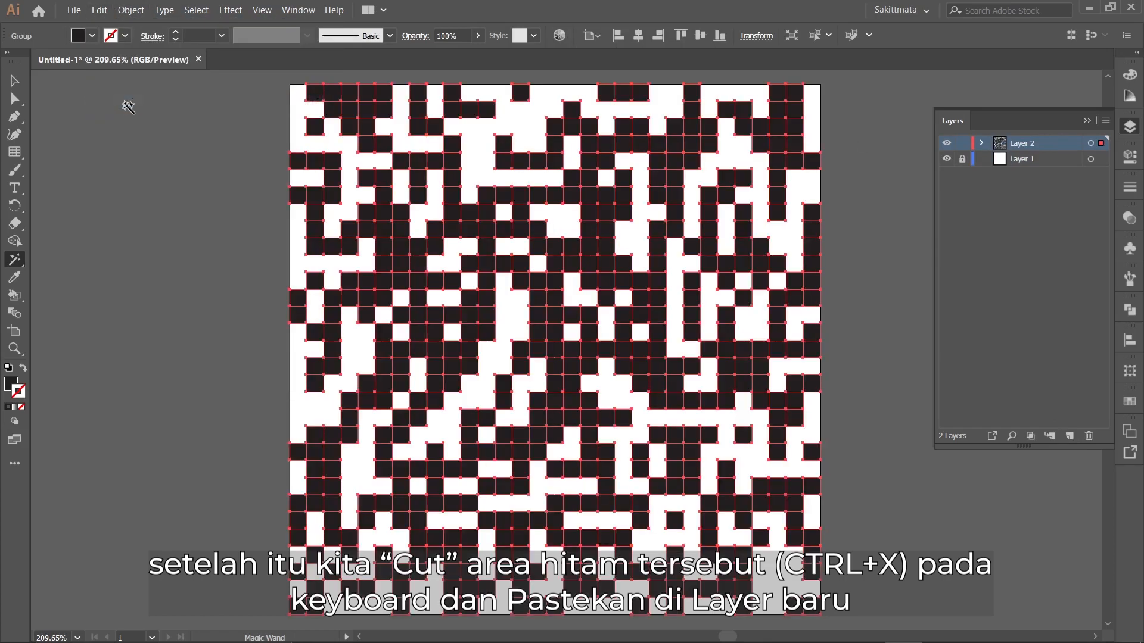
{"action": "left_click", "coordinate": [13, 80]}
{"action": "left_click", "coordinate": [163, 197]}
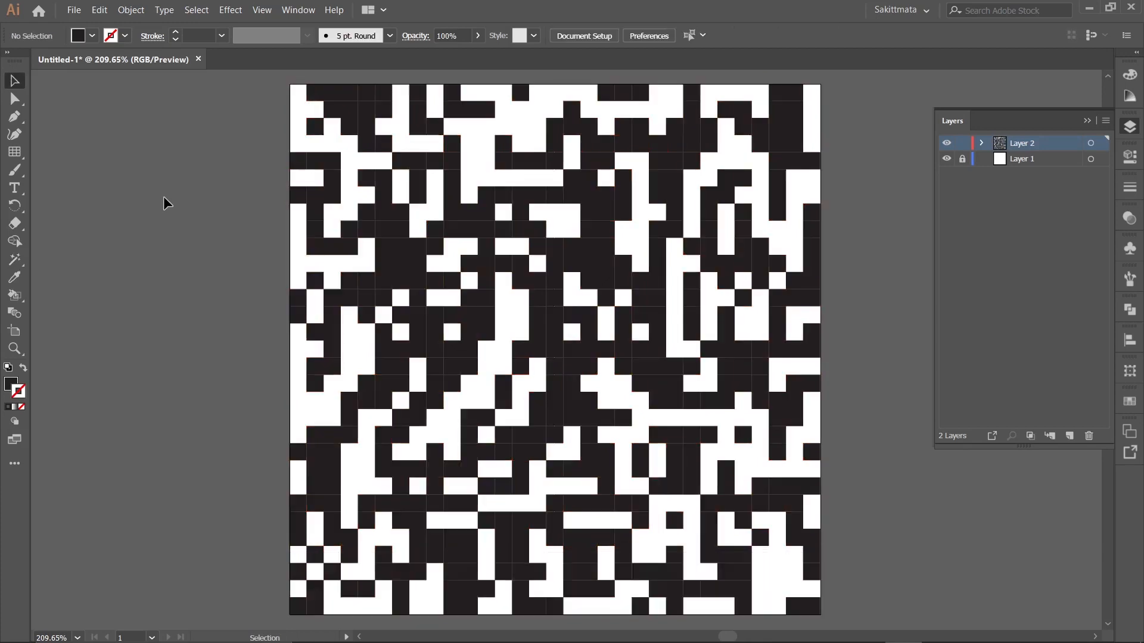
Select the group of black cells and make a pattern from it.
{"action": "left_click", "coordinate": [553, 325]}
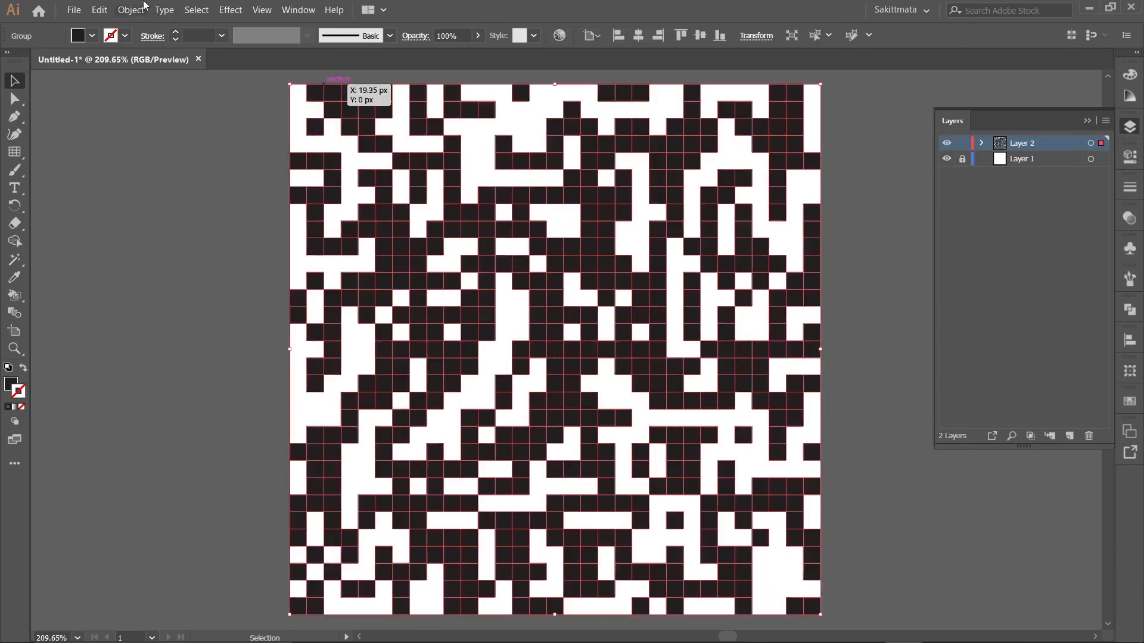
{"action": "left_click", "coordinate": [132, 10]}
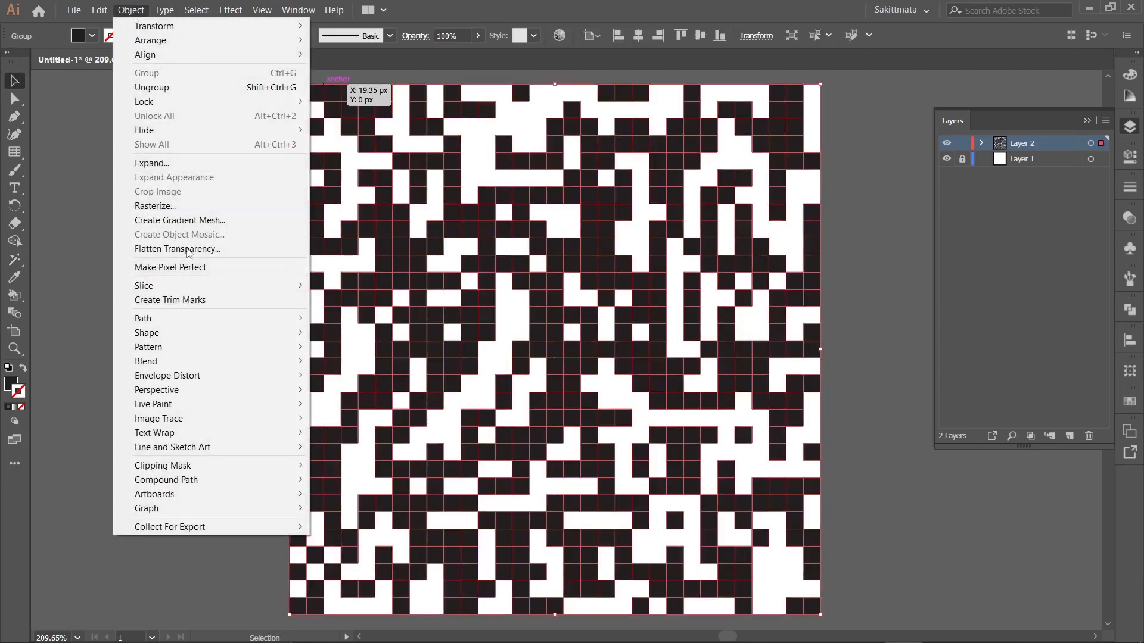
{"action": "mouse_move", "coordinate": [204, 346]}
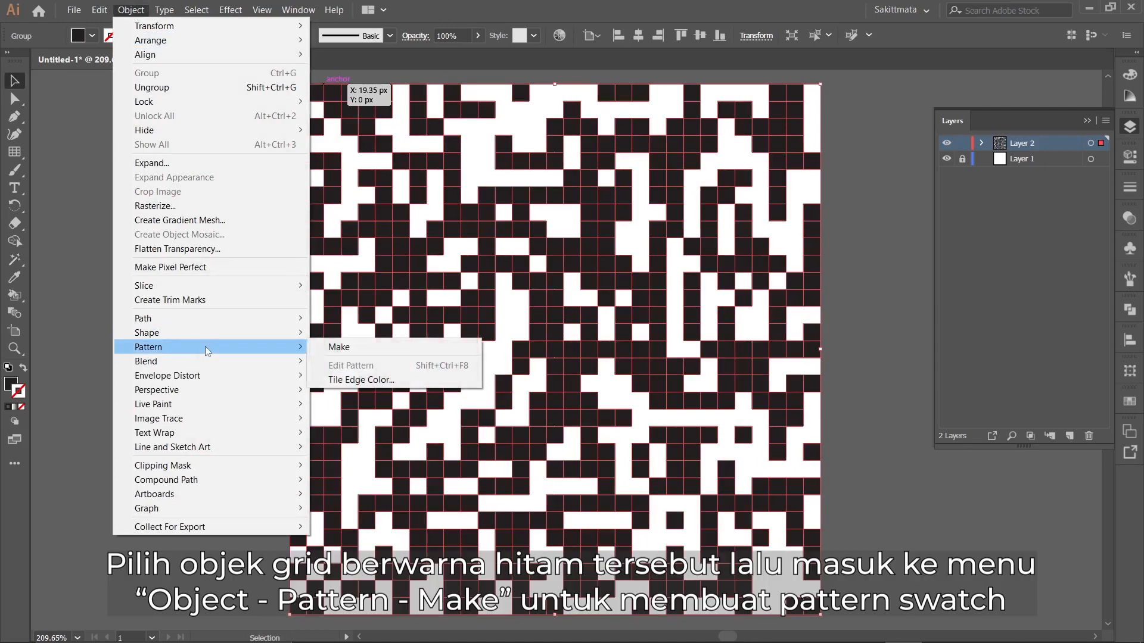
{"action": "left_click", "coordinate": [339, 347]}
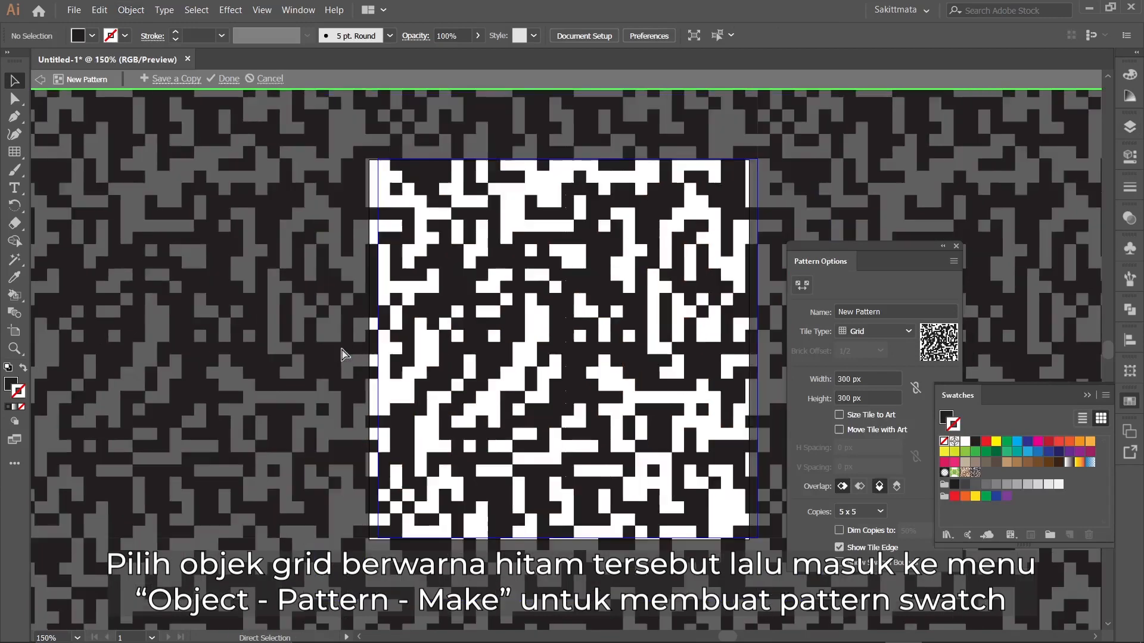
Set the pattern's tile type to Brick by Column and finish editing the pattern.
{"action": "key", "text": "ctrl+minus"}
{"action": "key", "text": "ctrl+minus"}
{"action": "key", "text": "ctrl+minus"}
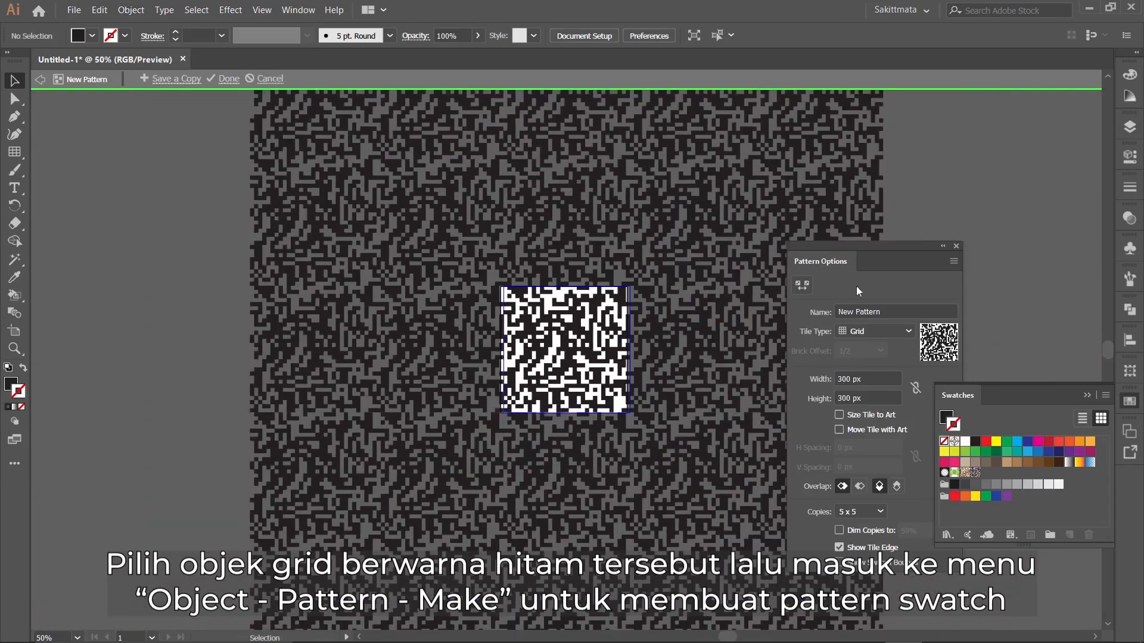
{"action": "left_click", "coordinate": [907, 331]}
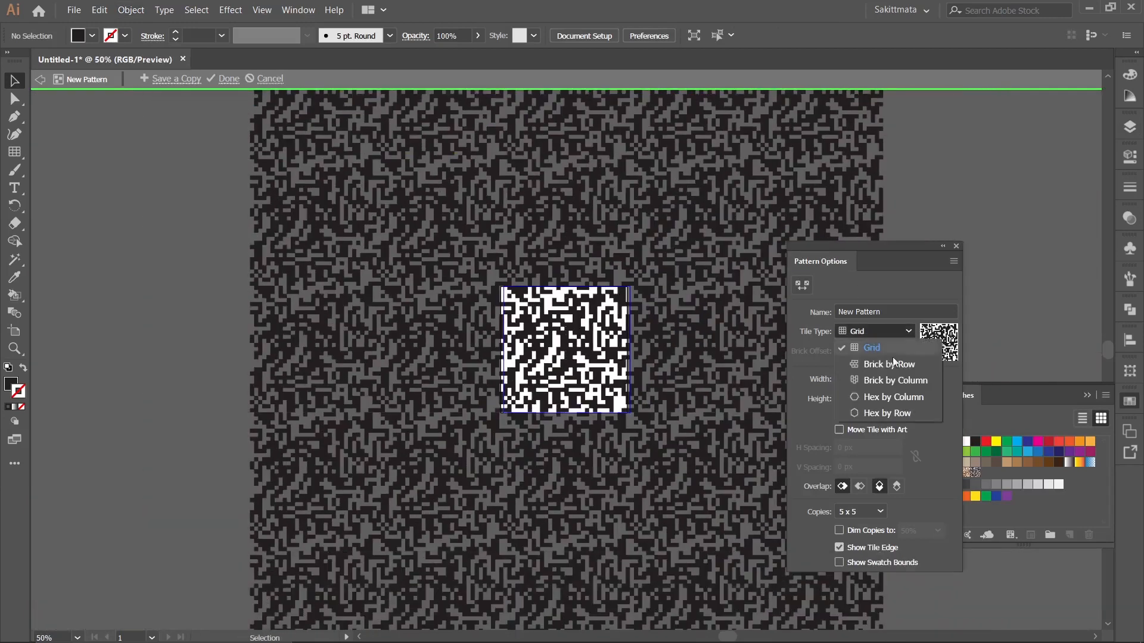
{"action": "left_click", "coordinate": [880, 387]}
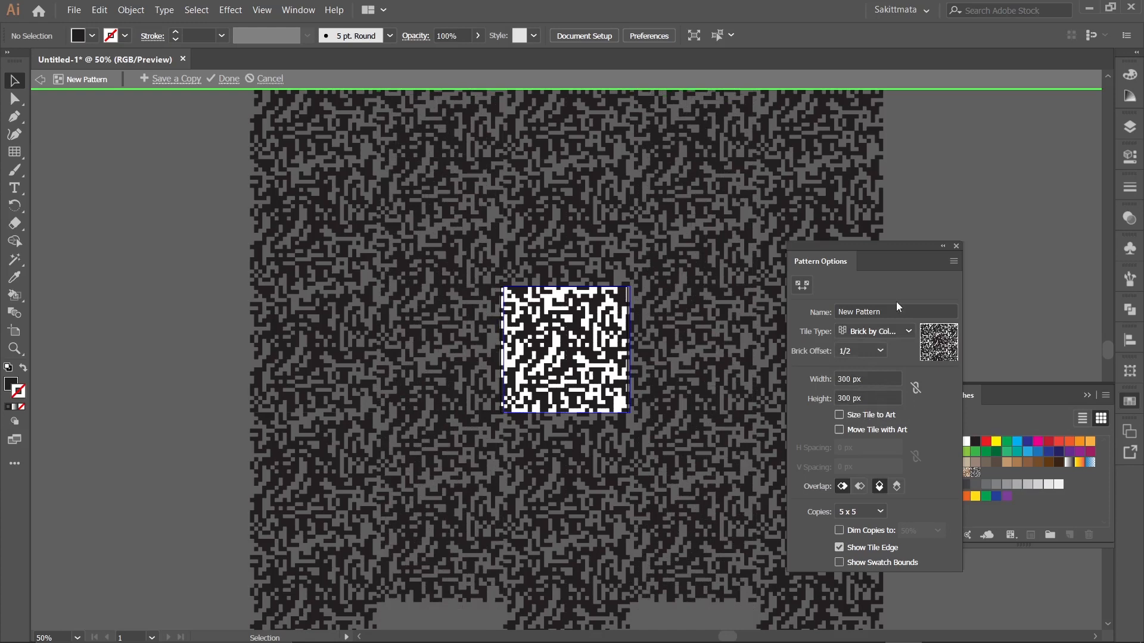
{"action": "left_click", "coordinate": [956, 247]}
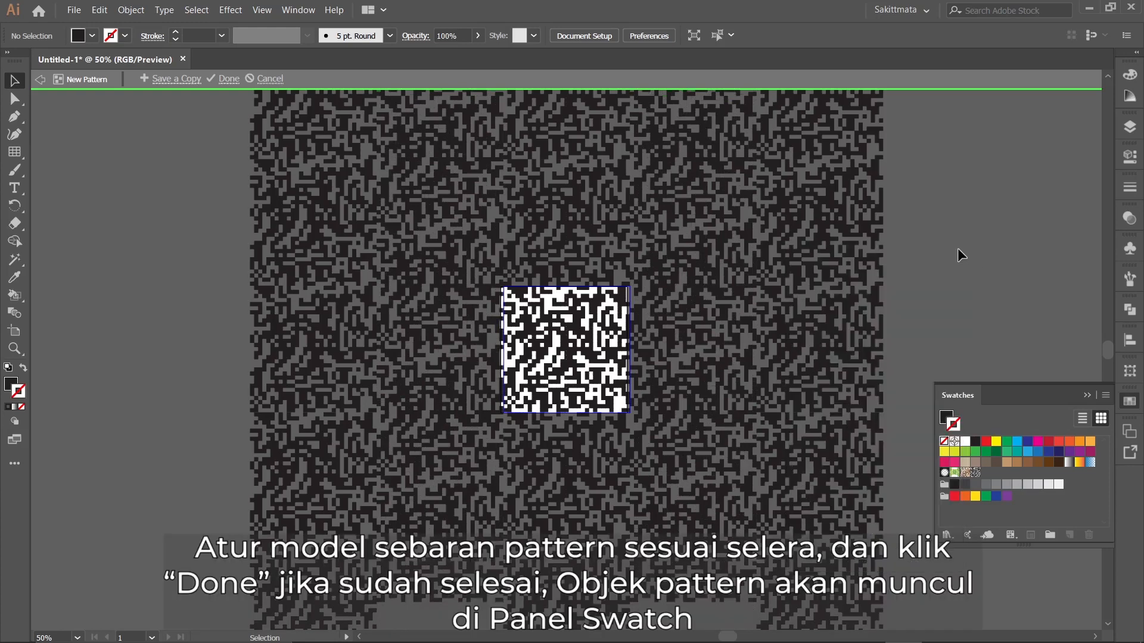
{"action": "left_click", "coordinate": [229, 79]}
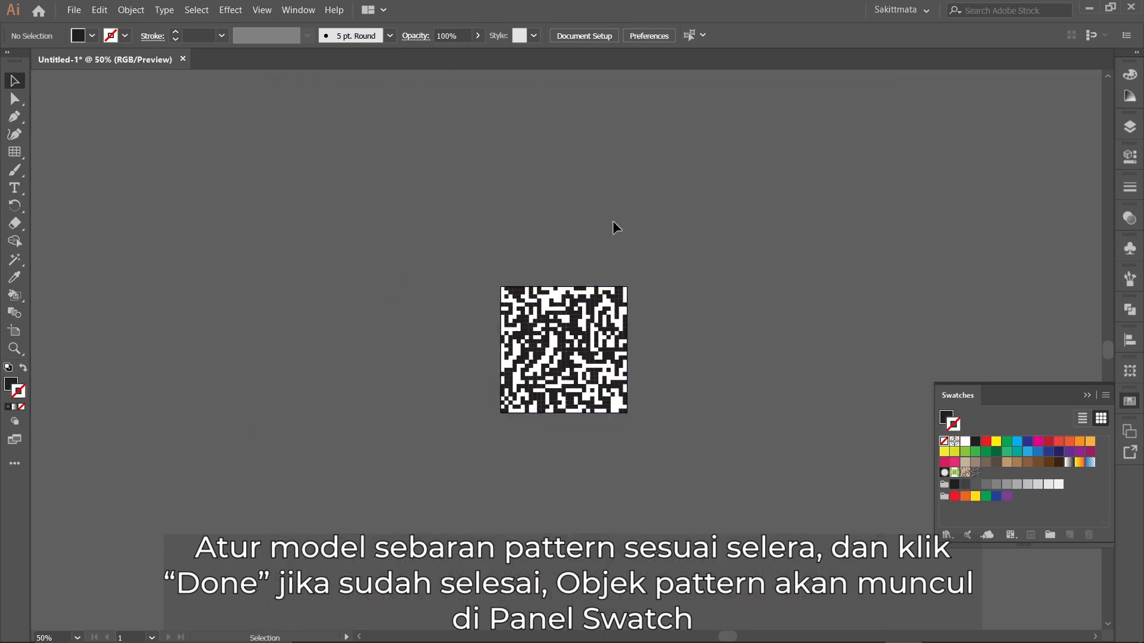
Add a second artboard to the right of the first and widen it to about three times its width.
{"action": "left_click_drag", "start_coordinate": [740, 212], "coordinate": [405, 187]}
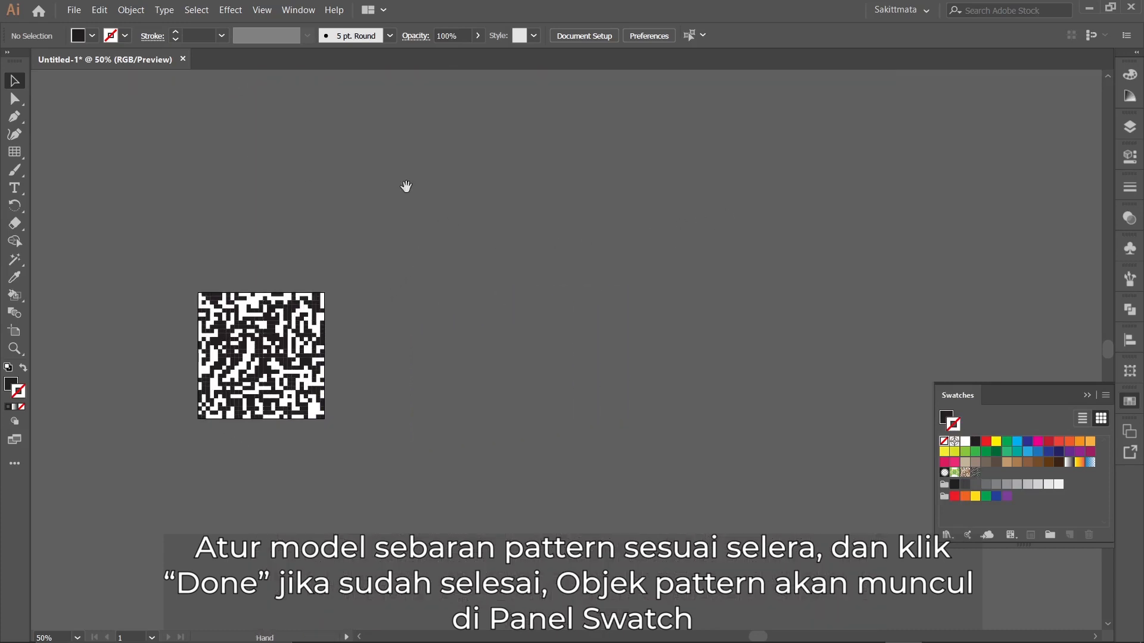
{"action": "left_click", "coordinate": [582, 37]}
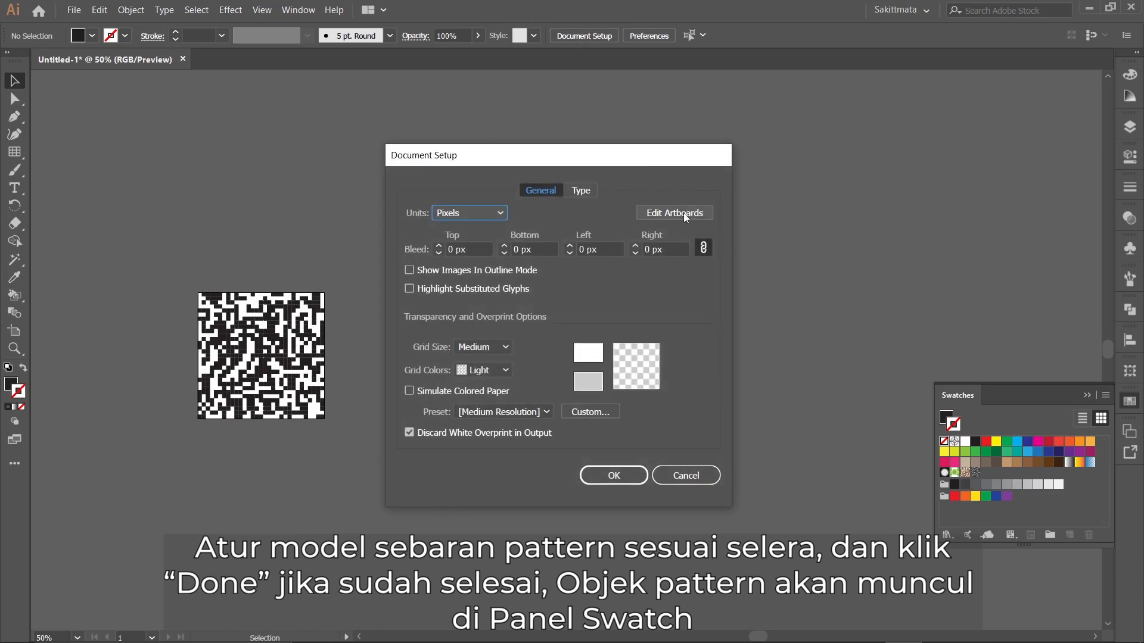
{"action": "left_click", "coordinate": [683, 213]}
{"action": "left_click", "coordinate": [203, 37]}
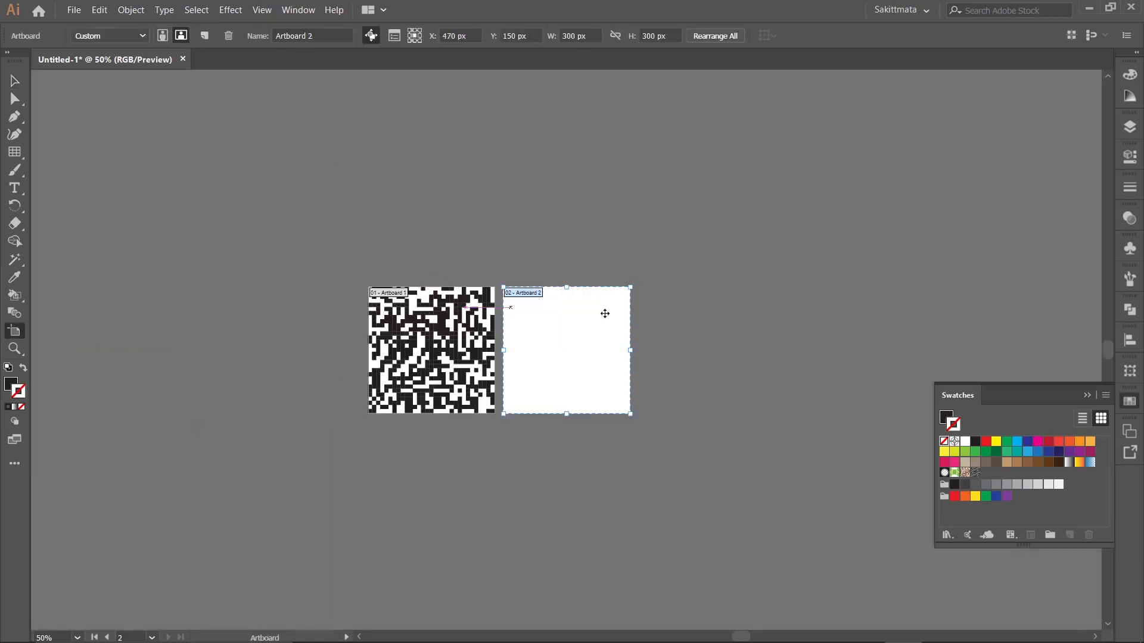
{"action": "left_click_drag", "start_coordinate": [642, 343], "coordinate": [883, 344]}
Draw a rectangle of about 854 x 242 px on the second artboard, filled with the new pixel pattern swatch.
{"action": "left_click", "coordinate": [22, 156]}
{"action": "left_click_drag", "start_coordinate": [23, 156], "coordinate": [48, 153]}
{"action": "left_click", "coordinate": [11, 384]}
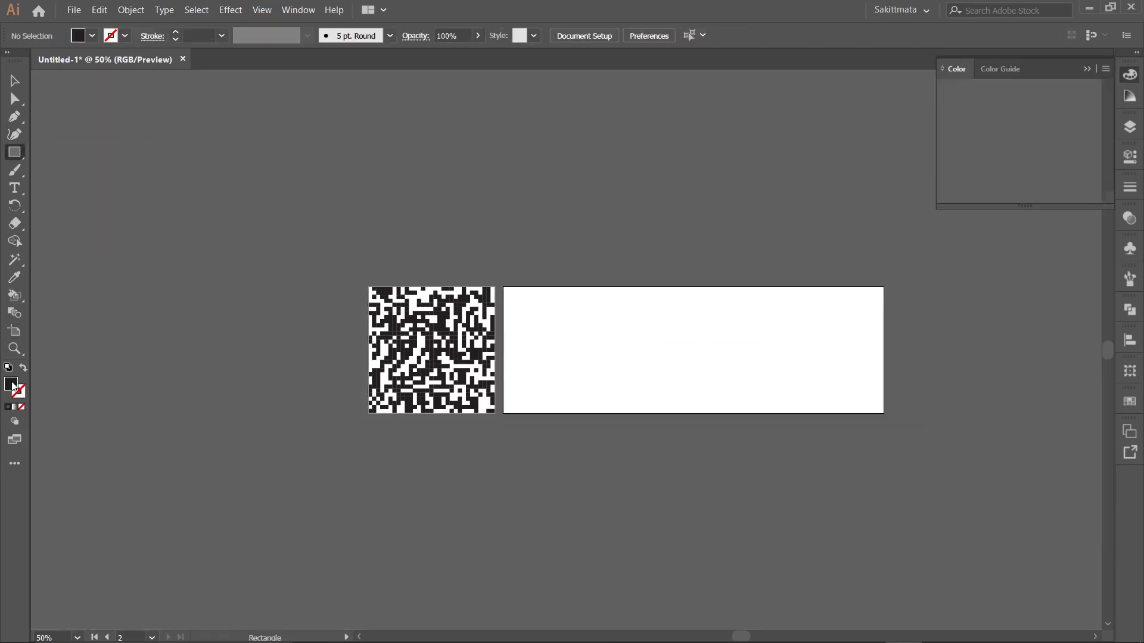
{"action": "left_click", "coordinate": [1131, 404]}
{"action": "left_click", "coordinate": [974, 473]}
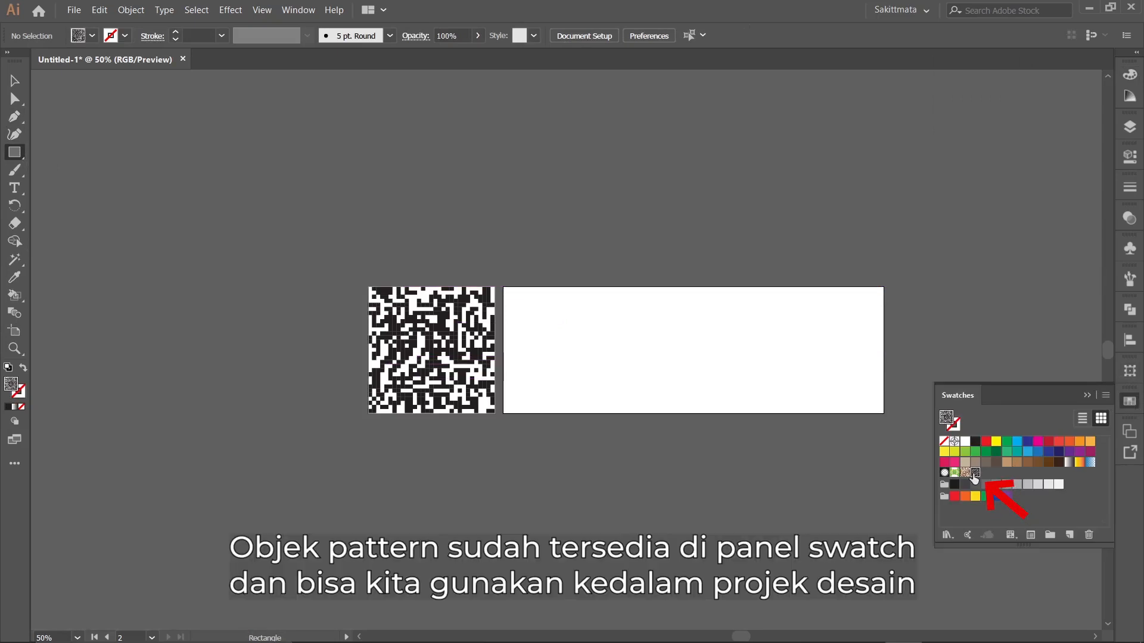
{"action": "left_click_drag", "start_coordinate": [512, 297], "coordinate": [873, 399]}
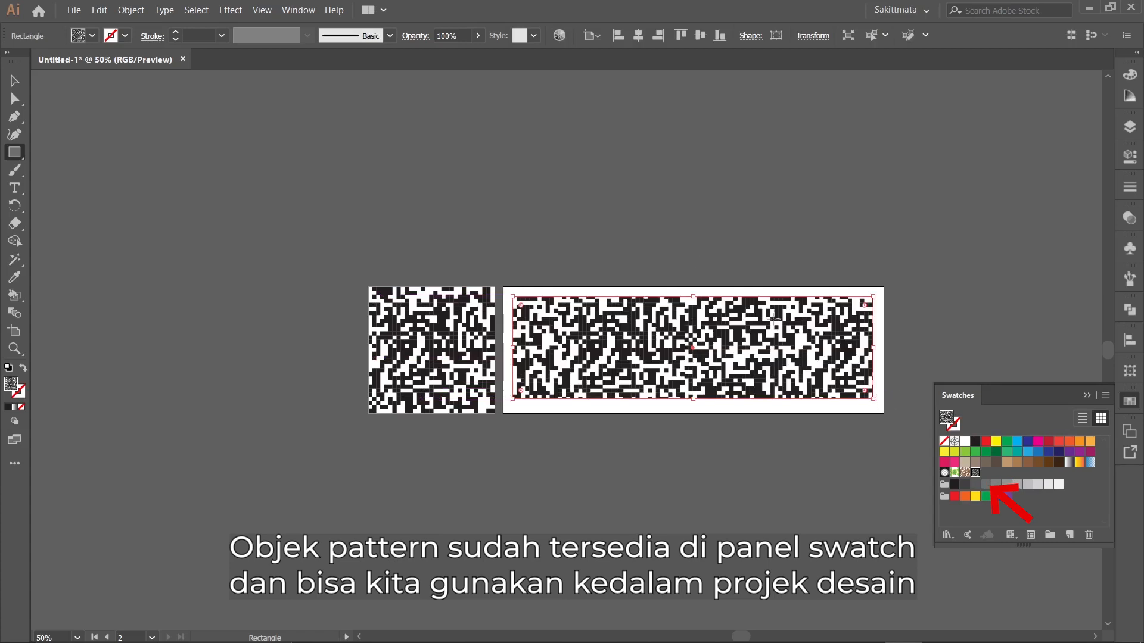
Centre the pattern-filled rectangle horizontally and vertically on its artboard and deselect it.
{"action": "key", "text": "v"}
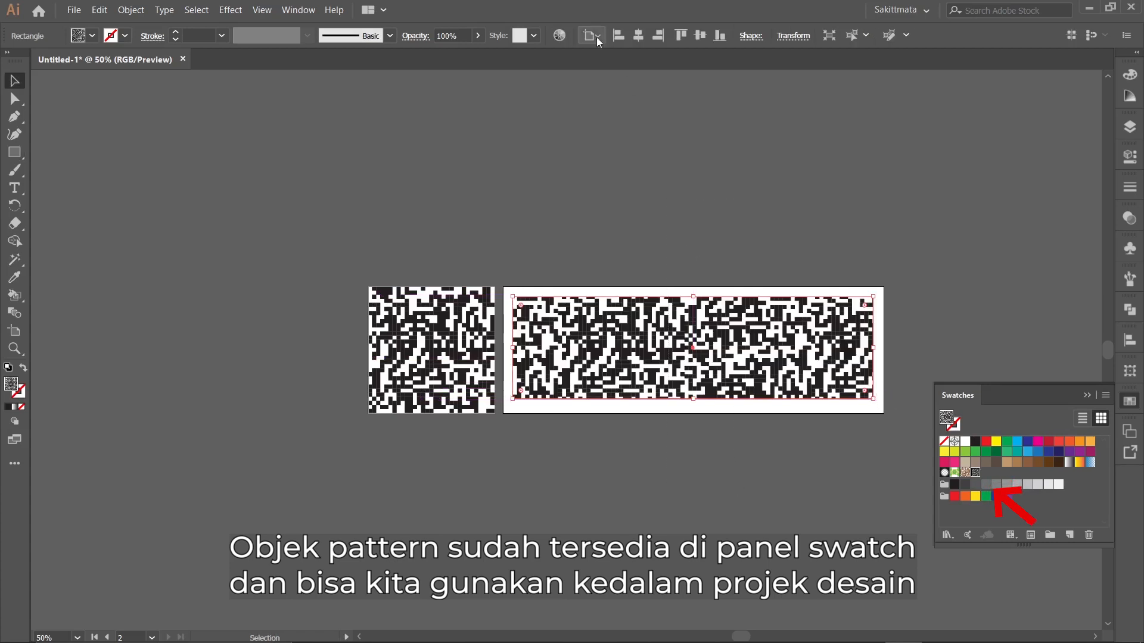
{"action": "left_click", "coordinate": [693, 141]}
{"action": "left_click_drag", "start_coordinate": [665, 167], "coordinate": [737, 459]}
{"action": "left_click", "coordinate": [587, 35]}
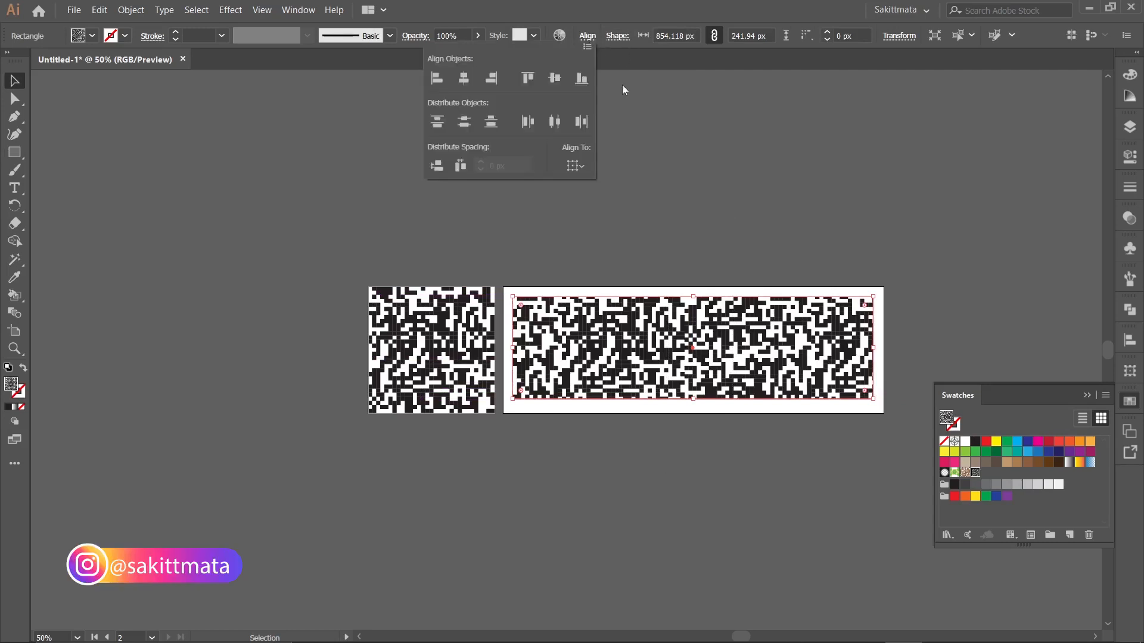
{"action": "left_click", "coordinate": [573, 166]}
{"action": "left_click", "coordinate": [640, 215]}
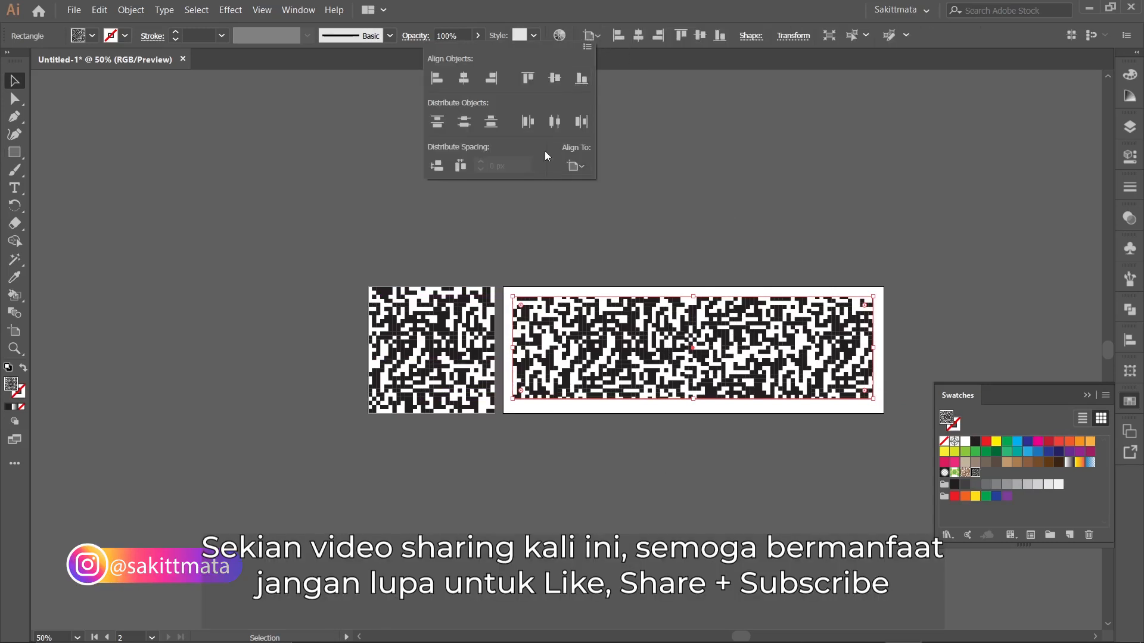
{"action": "left_click", "coordinate": [464, 79]}
{"action": "left_click", "coordinate": [554, 78]}
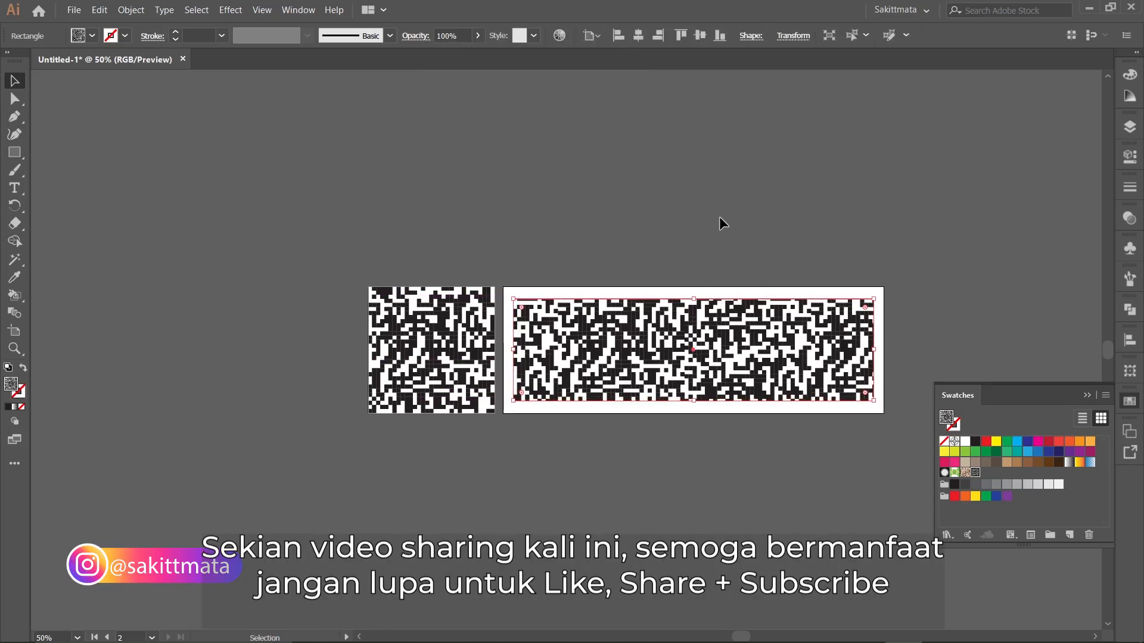
{"action": "left_click", "coordinate": [720, 217]}
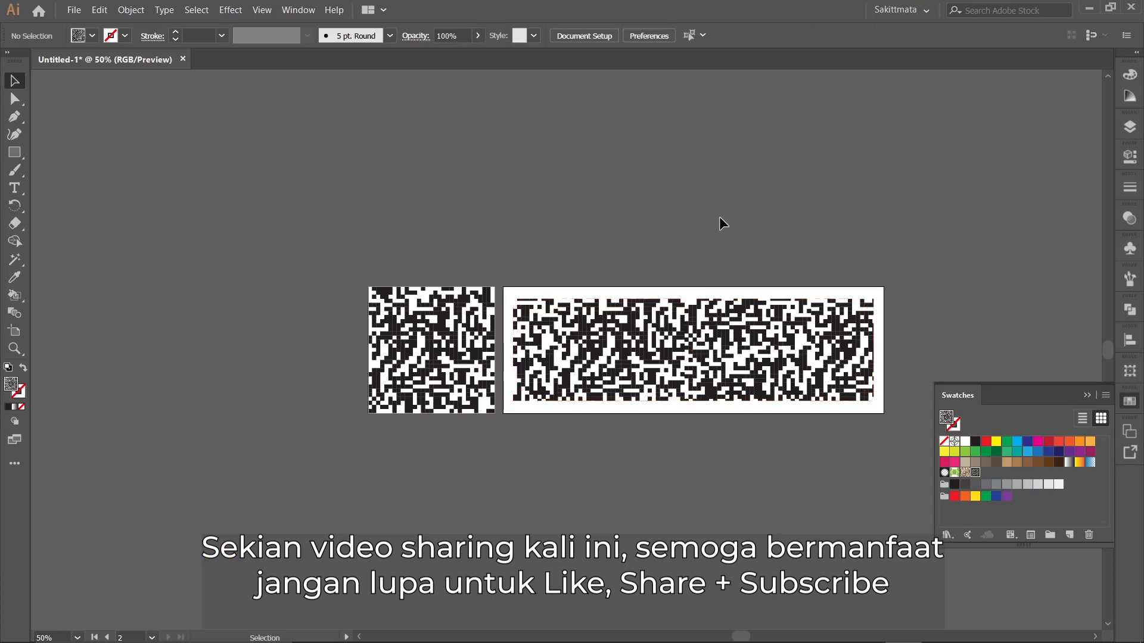